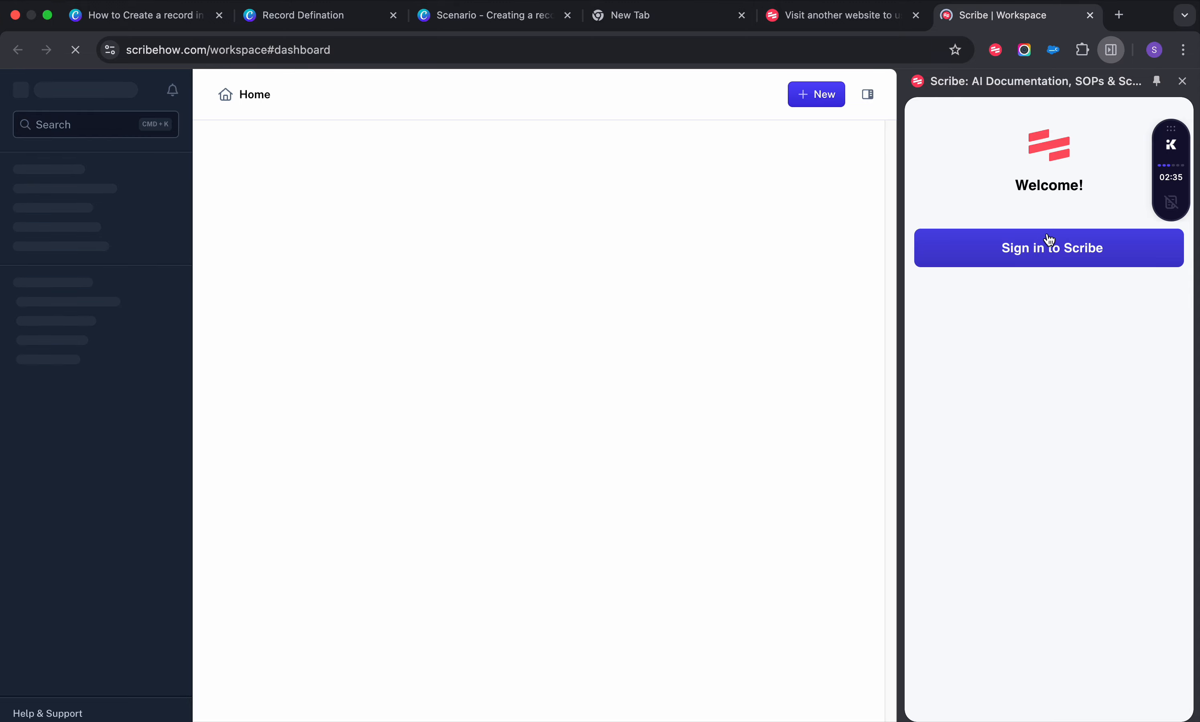
# Close the Scribe sign-in panel and the surplus Scribe workspace tab, and reopen the Scribe extension.
pyautogui.click(1182, 81)
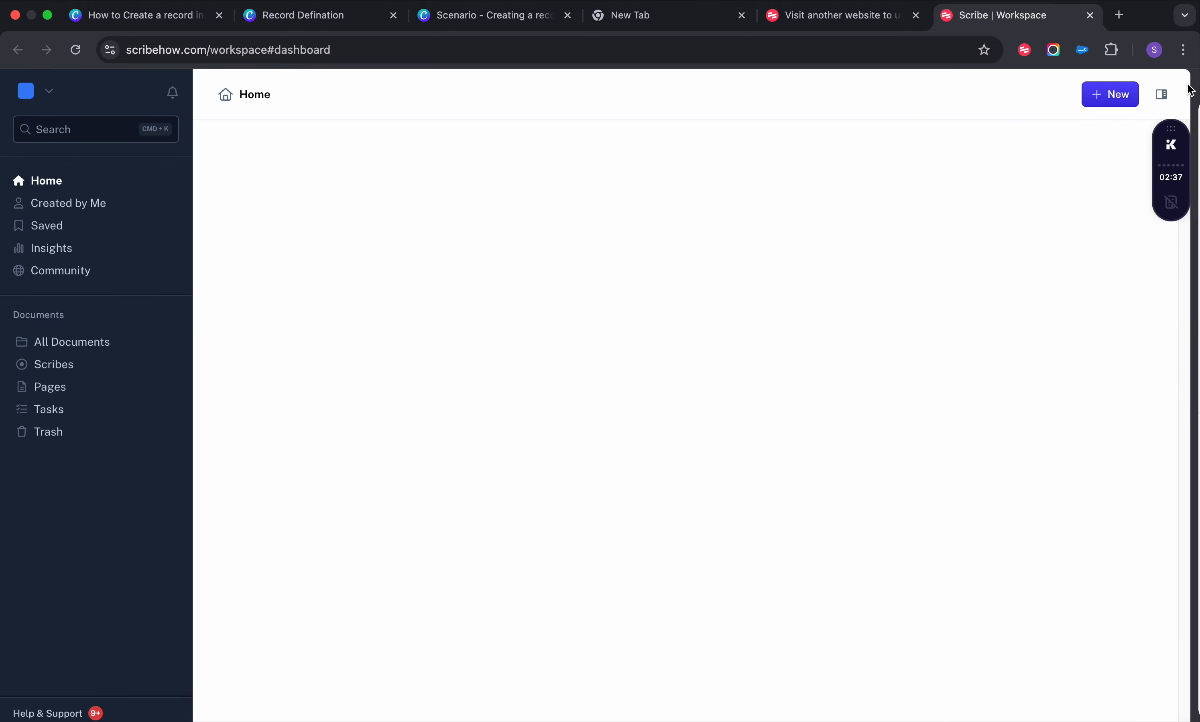
pyautogui.click(916, 16)
pyautogui.click(916, 16)
pyautogui.click(1025, 52)
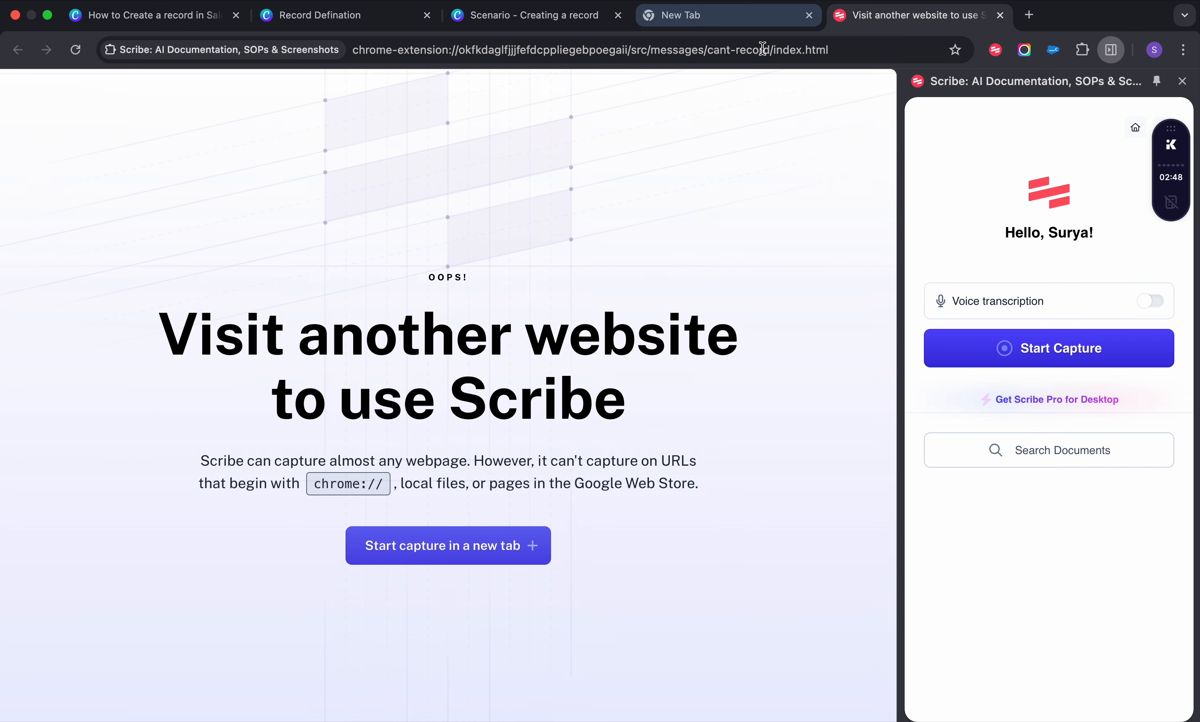
# Load Trailhead in the empty browser tab and start a Scribe capture, closing the Scribe panel.
pyautogui.click(745, 11)
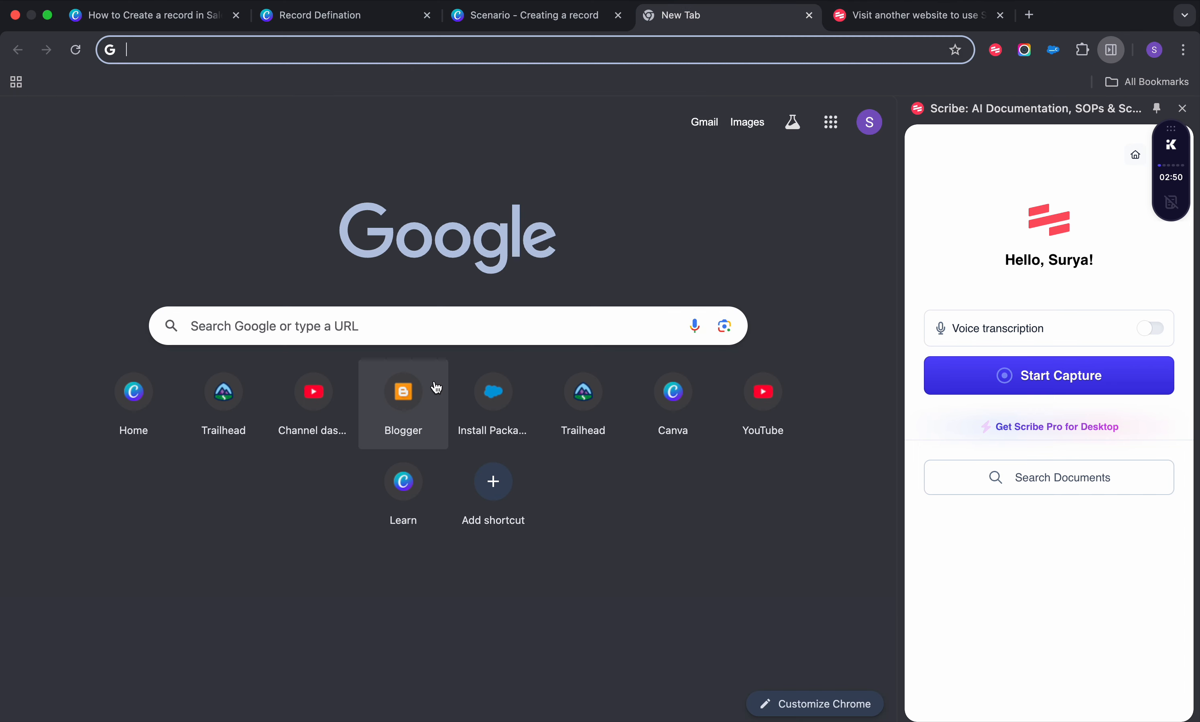
pyautogui.click(239, 389)
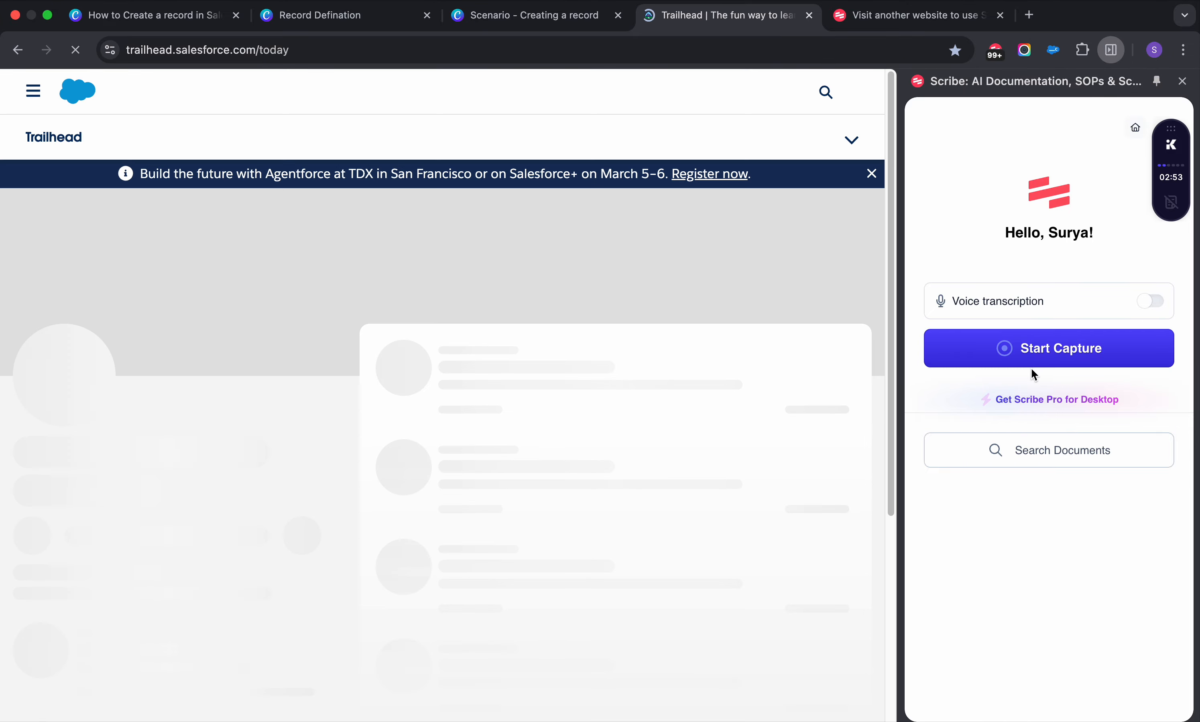
pyautogui.click(1031, 371)
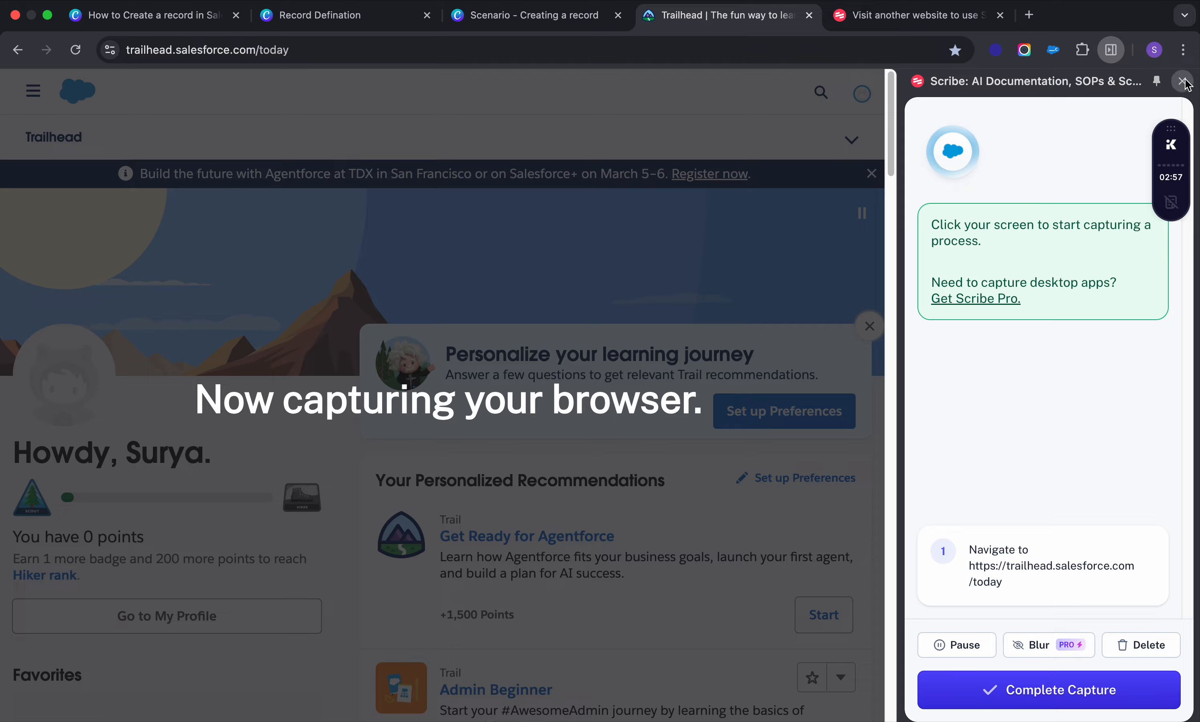
pyautogui.click(1184, 82)
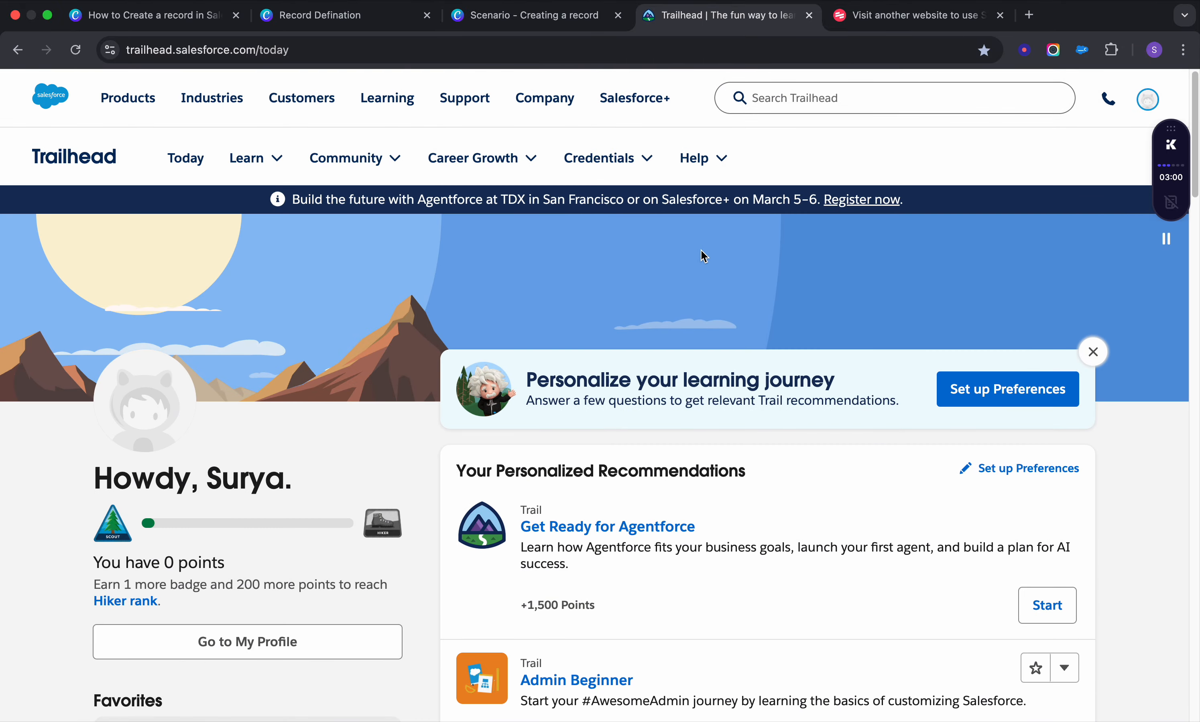
# Open the Trailhead account's Hands-On Orgs and launch the Developer Edition org.
pyautogui.scroll(-10, 702, 254)
pyautogui.scroll(10, 703, 255)
pyautogui.scroll(-10, 703, 256)
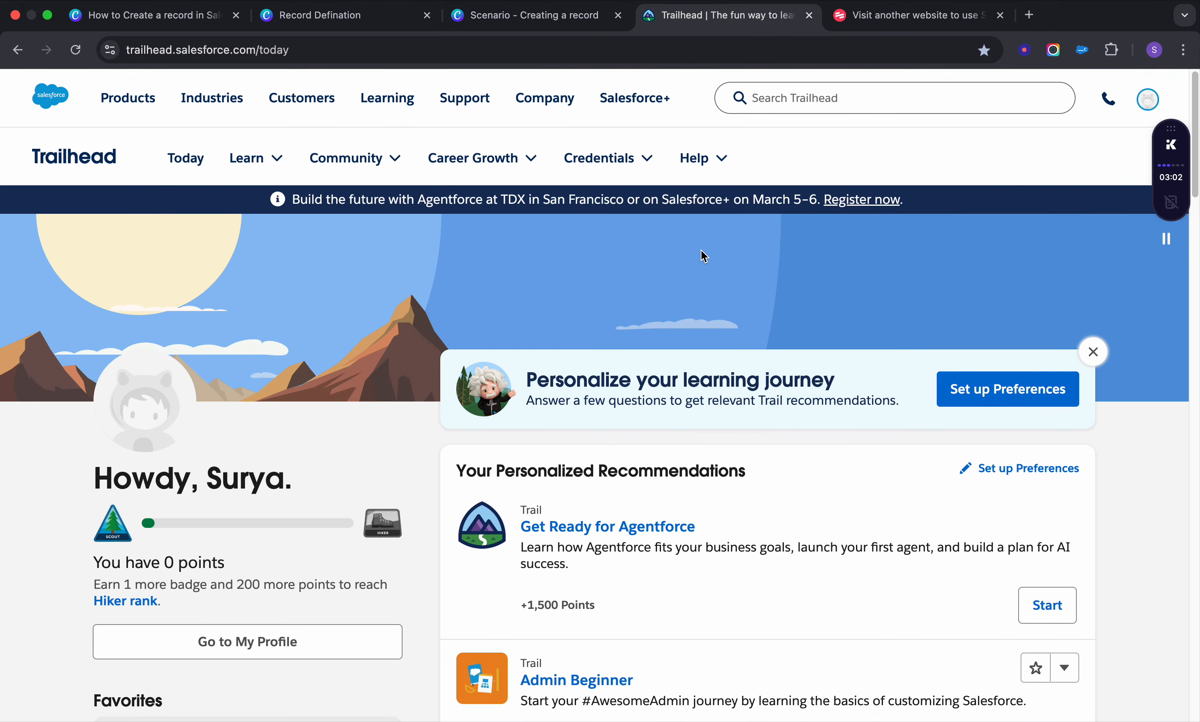
pyautogui.scroll(10, 704, 256)
pyautogui.click(1148, 100)
pyautogui.moveTo(1163, 129); pyautogui.dragTo(1170, 188)
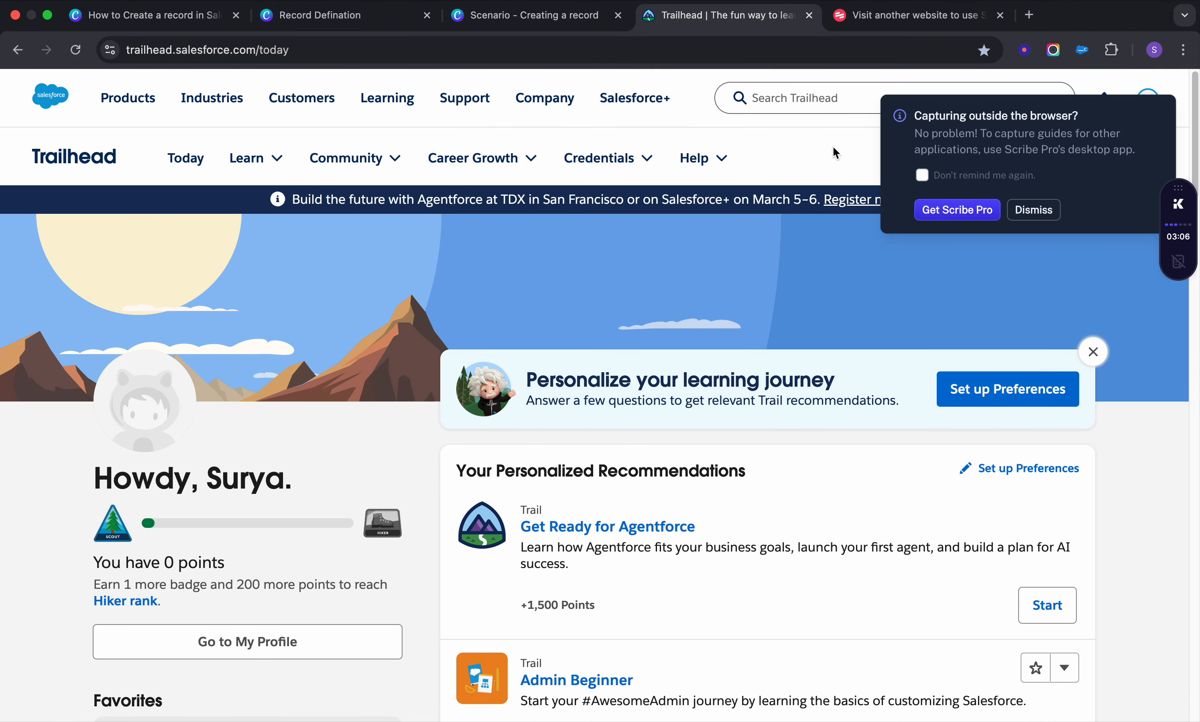
pyautogui.click(1153, 123)
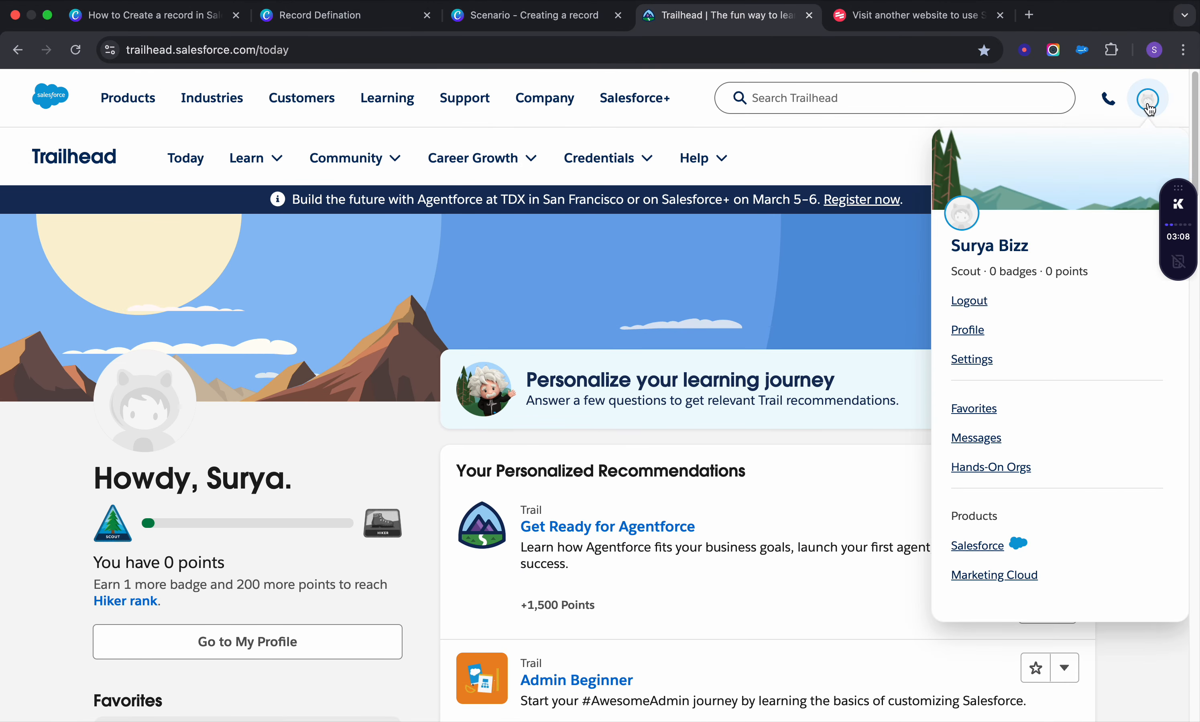
pyautogui.click(993, 469)
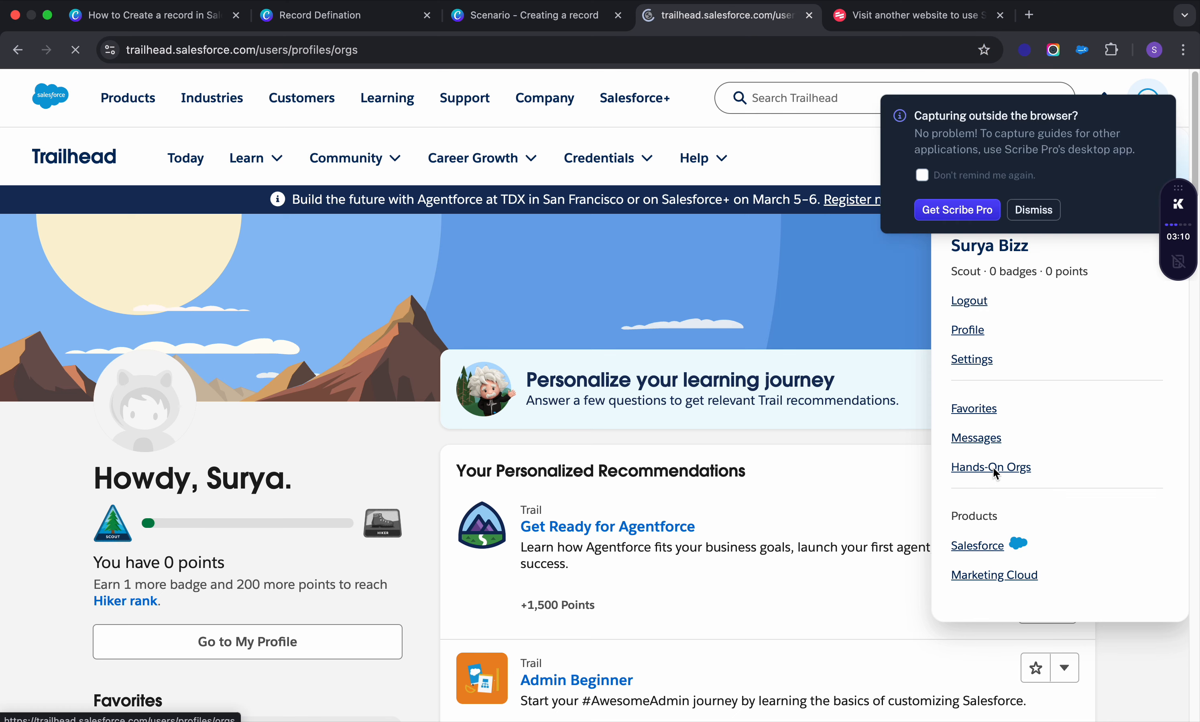
pyautogui.scroll(-3, 456, 340)
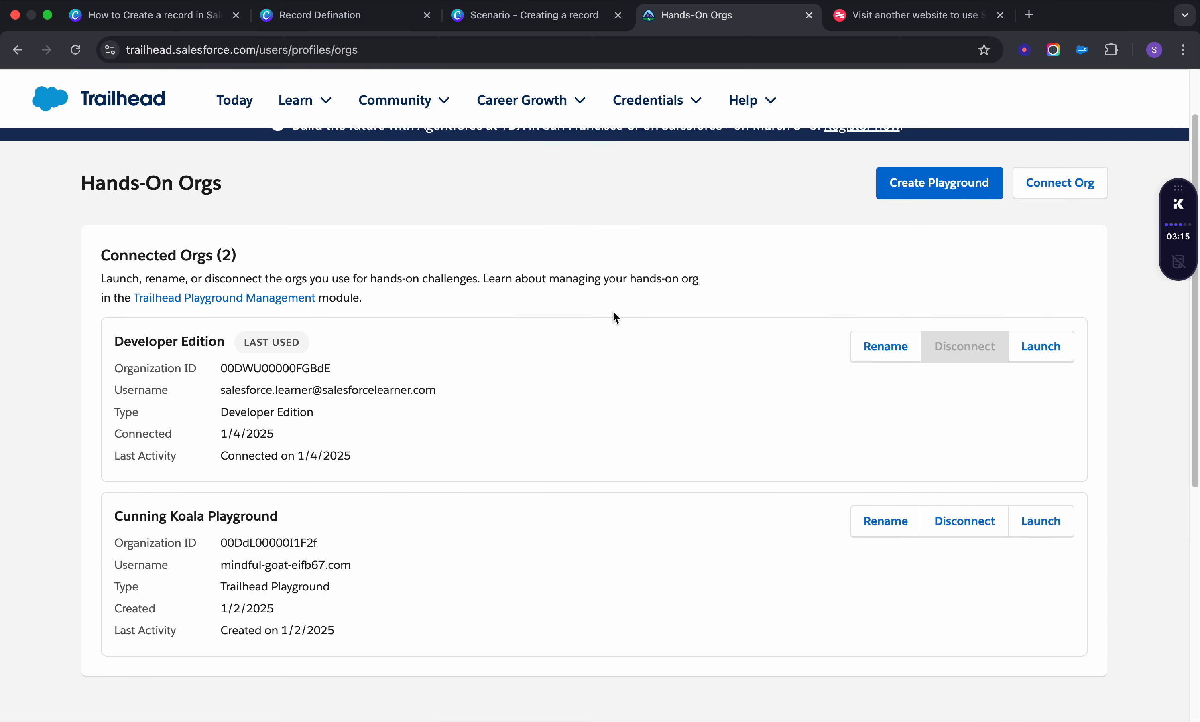
pyautogui.click(1035, 349)
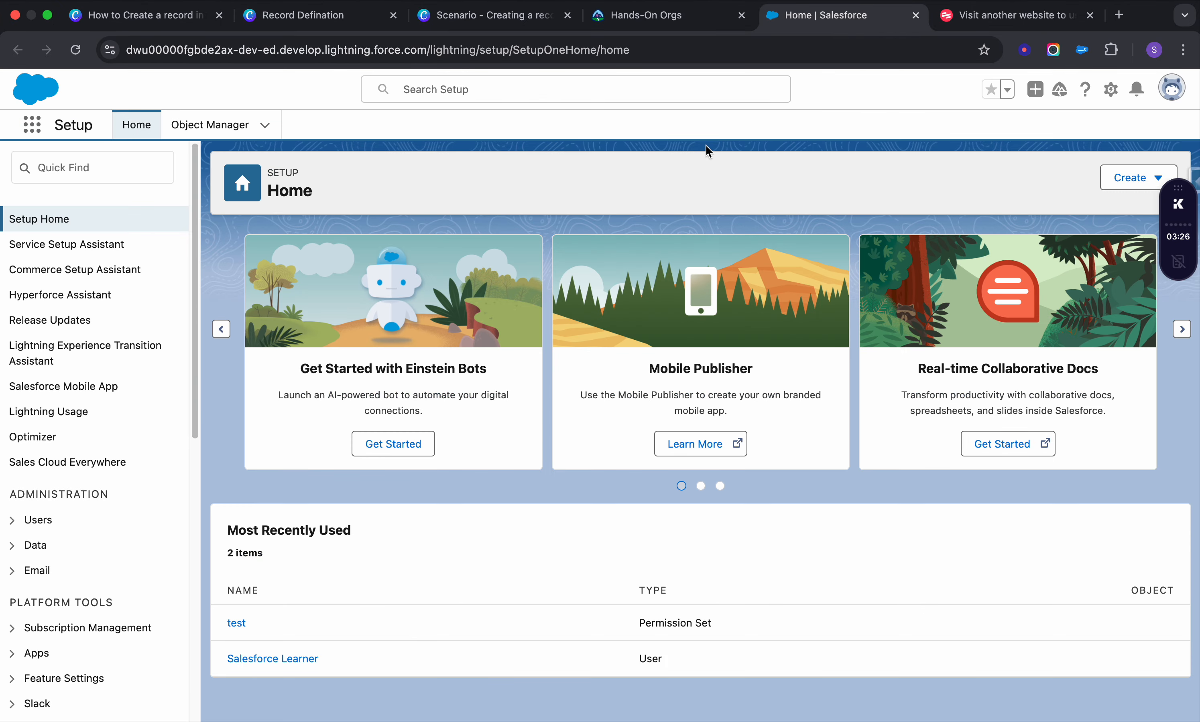
# Search the App Launcher for "lea" and open Leads.
pyautogui.click(29, 127)
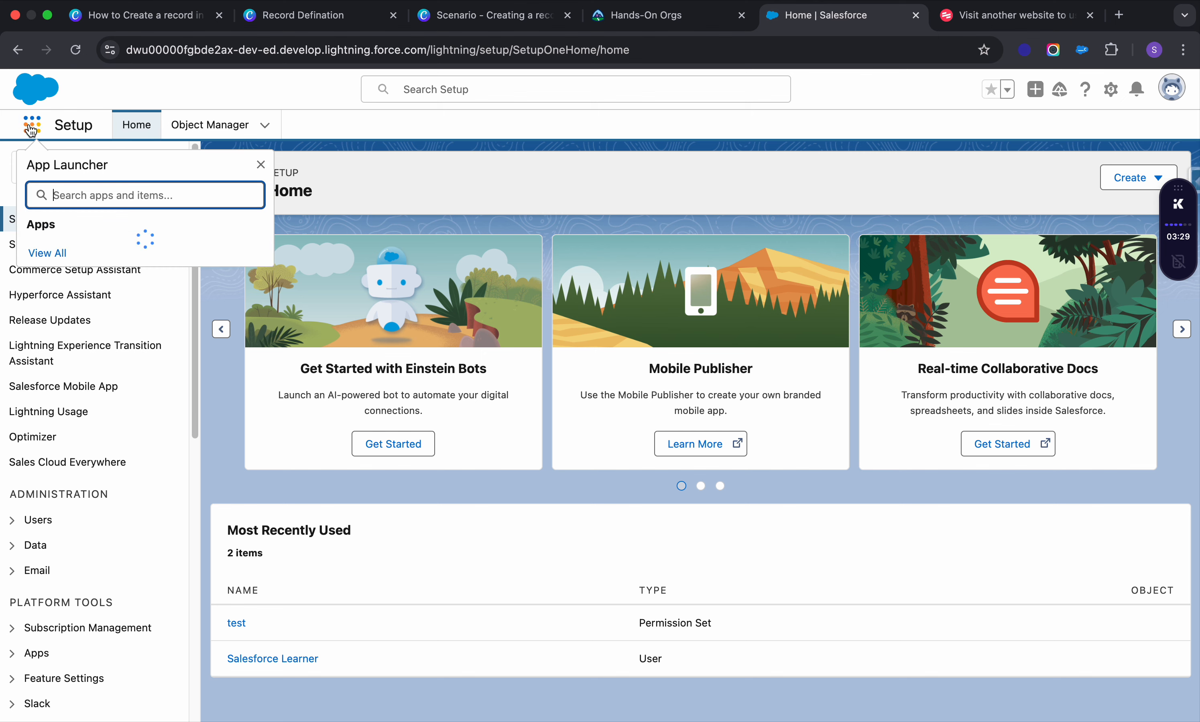
pyautogui.write('lea')
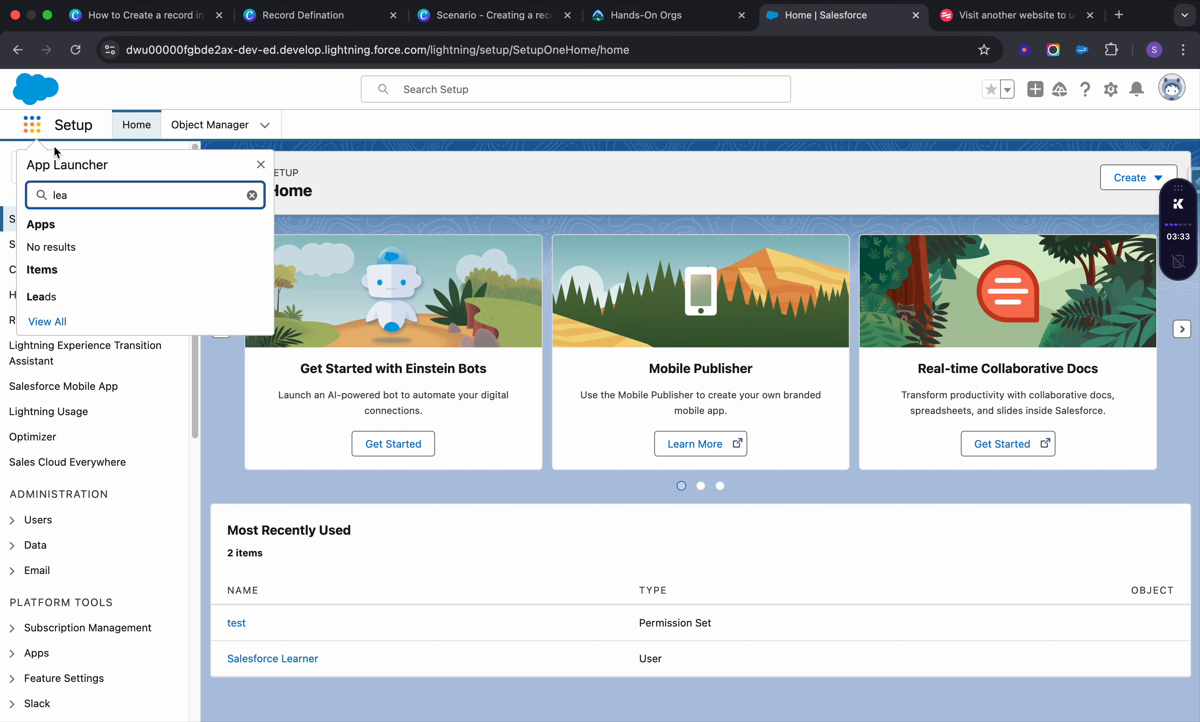
pyautogui.click(76, 299)
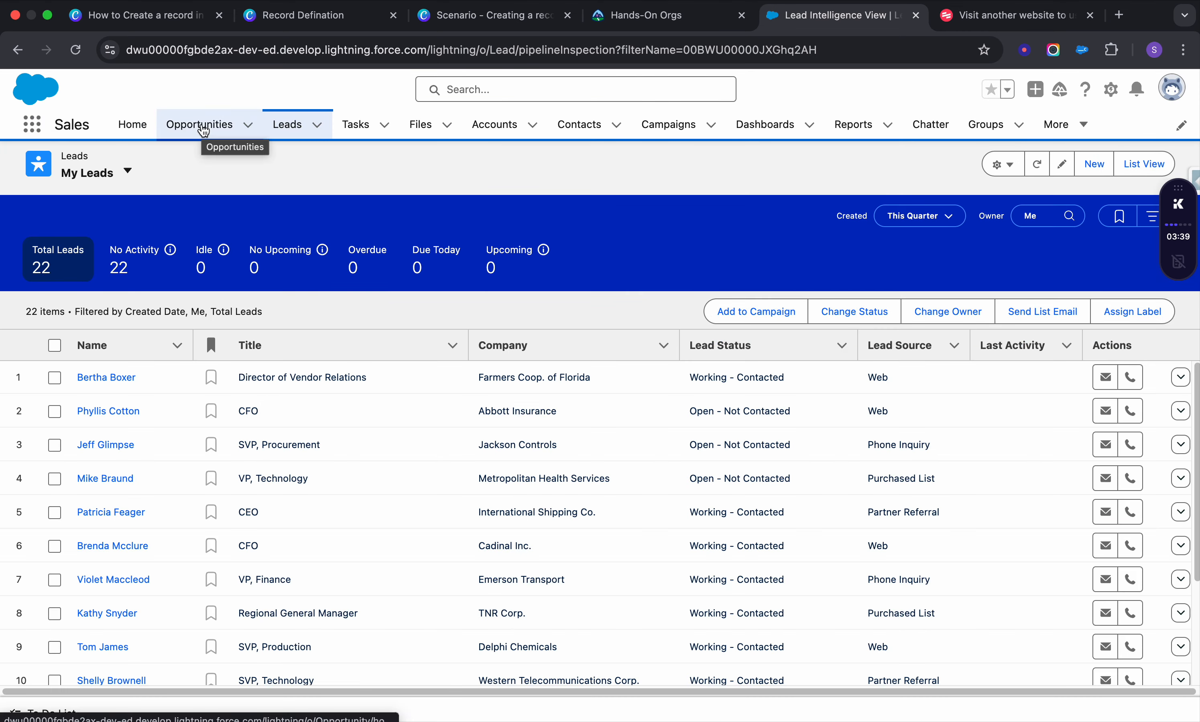
# Look at the My Contacts list and the Contacts tab's options, and return to Leads.
pyautogui.click(32, 126)
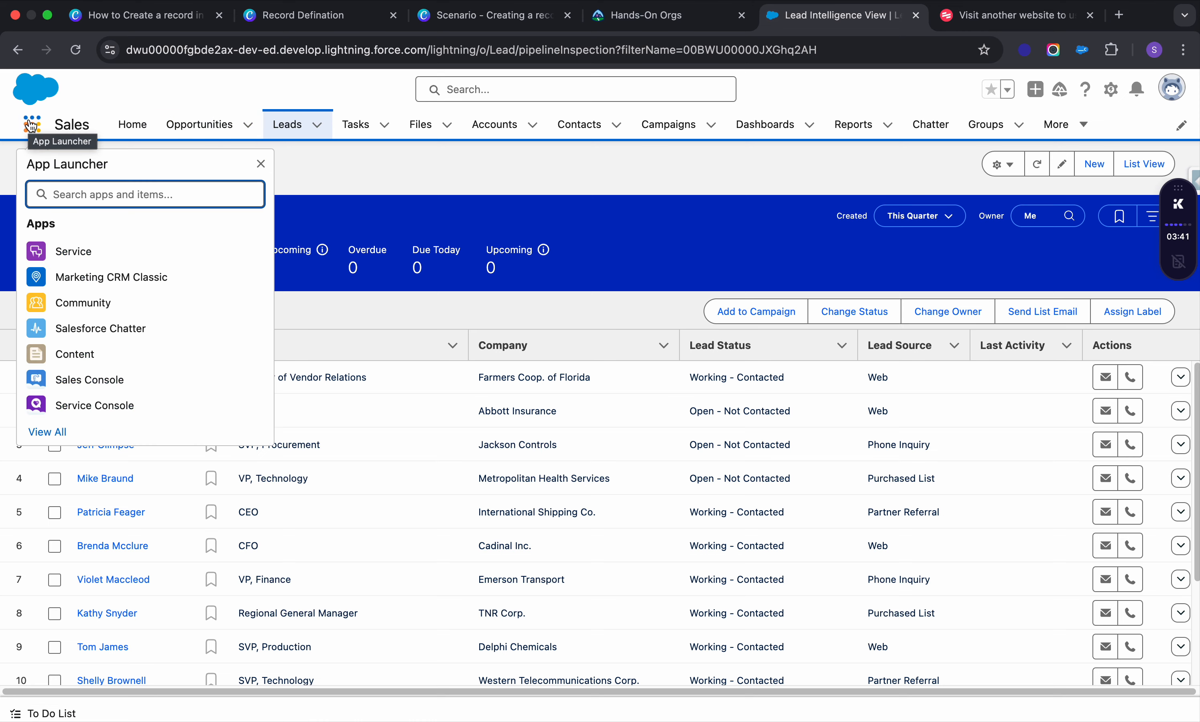
pyautogui.click(32, 125)
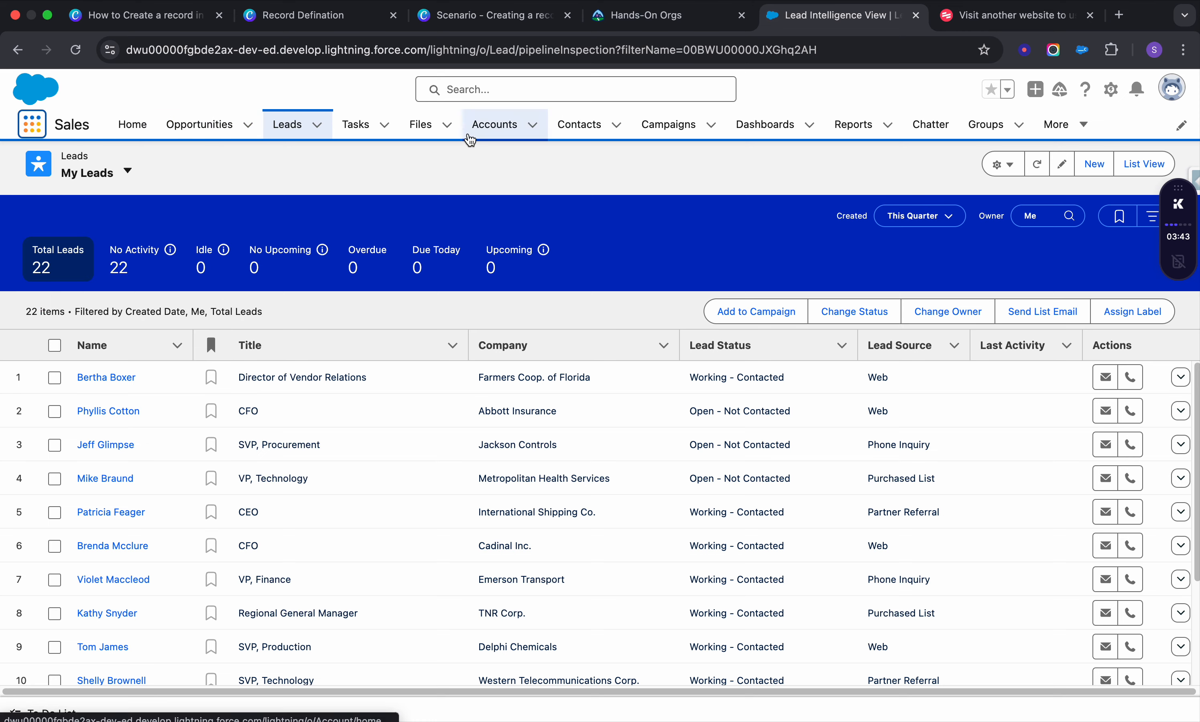
pyautogui.click(583, 129)
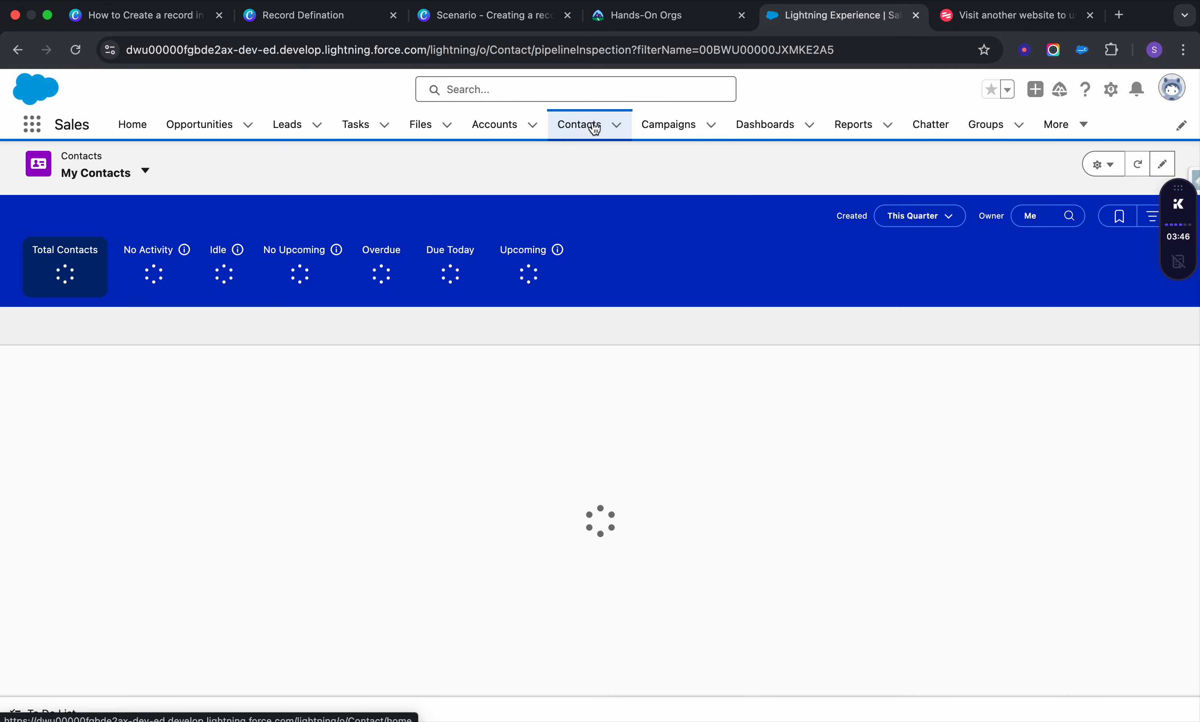
pyautogui.click(616, 125)
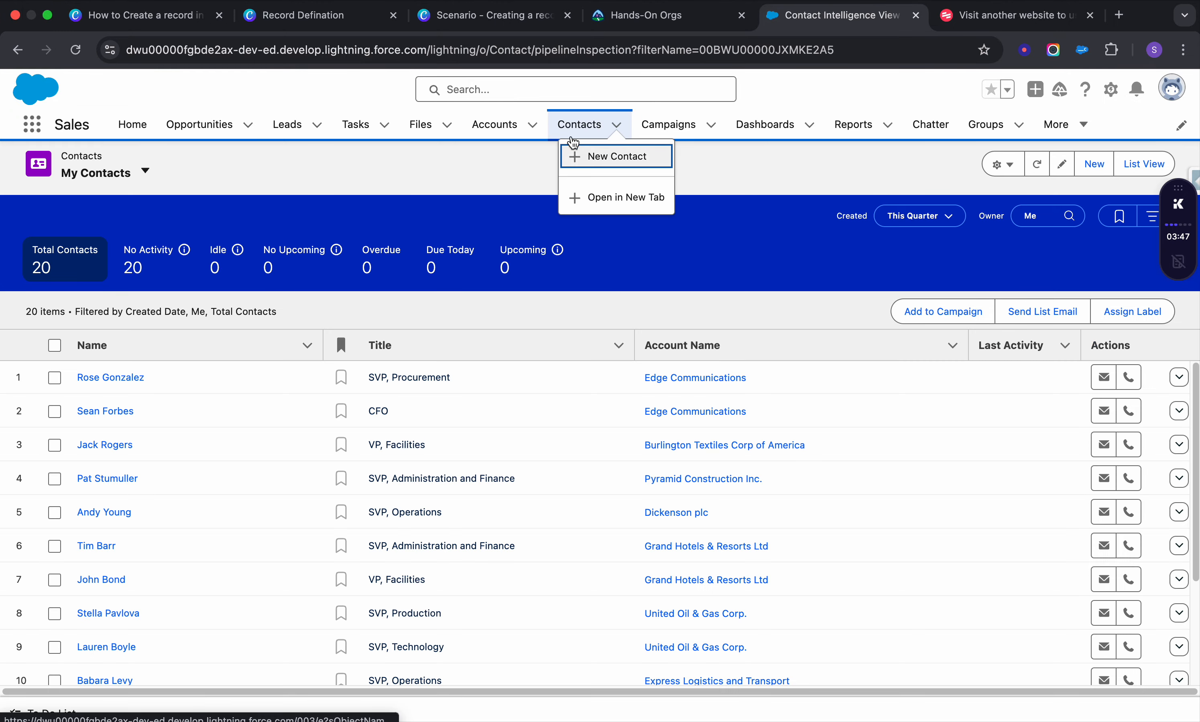
pyautogui.click(533, 125)
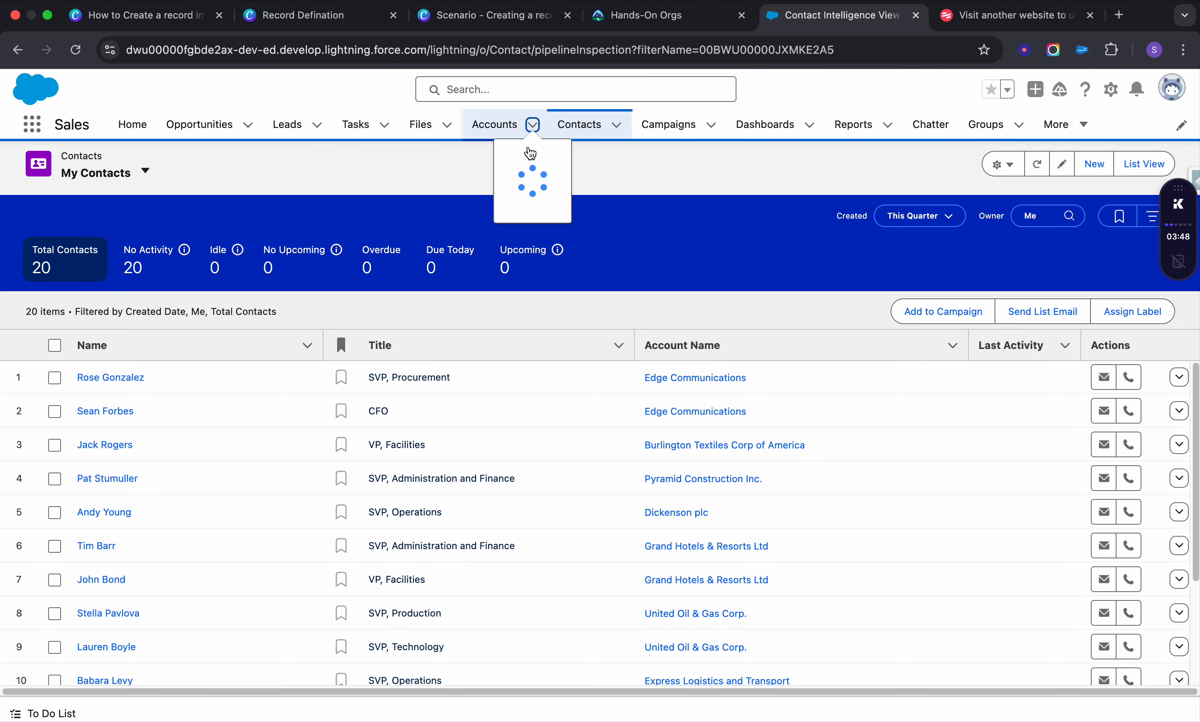
pyautogui.click(299, 129)
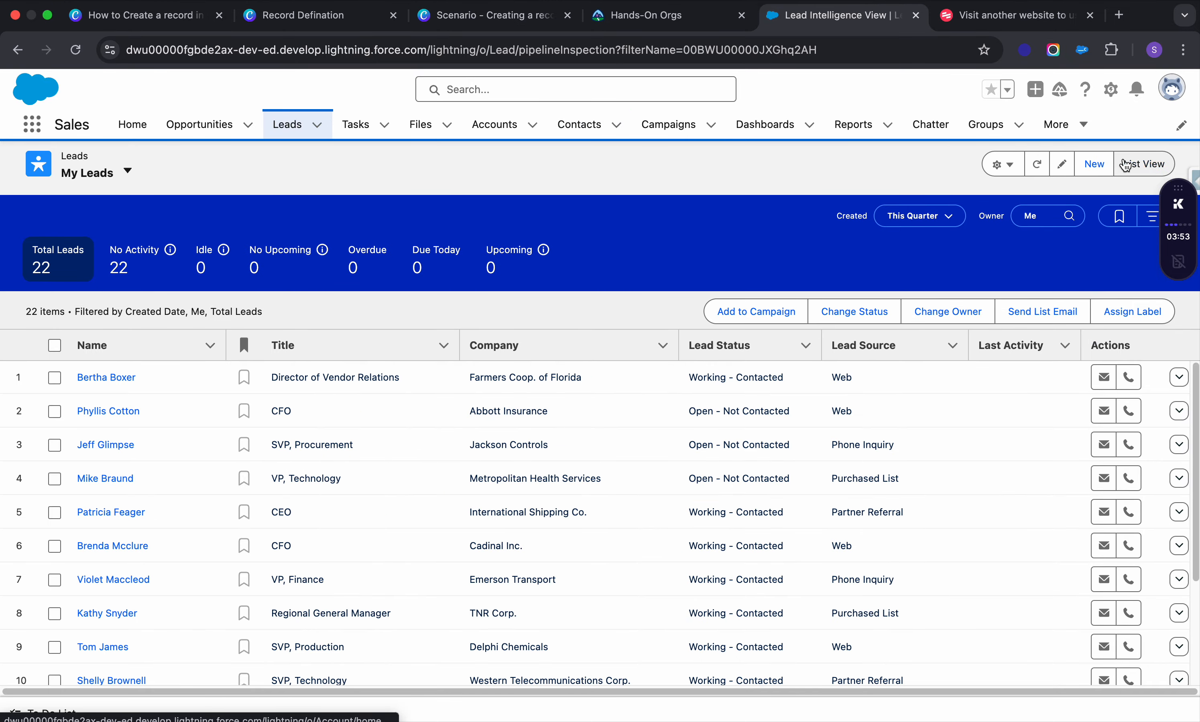
# Start a new lead from the My Leads list and set its salutation to Mr.
pyautogui.scroll(-3, 691, 370)
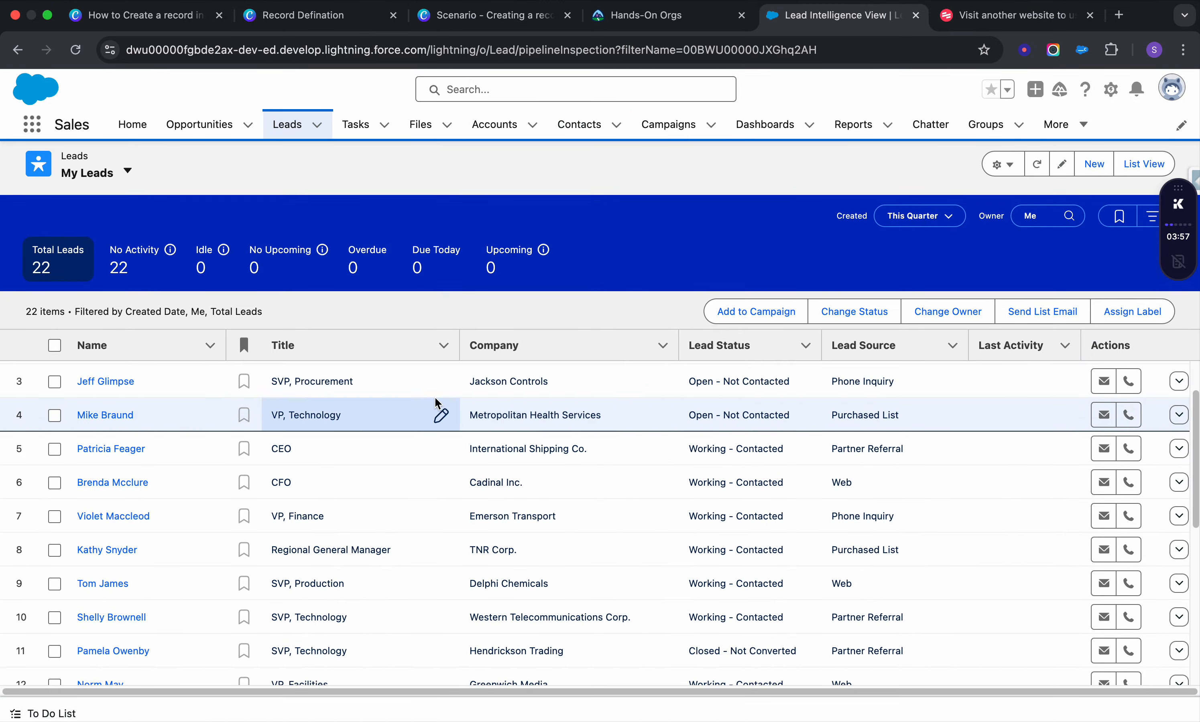
pyautogui.scroll(-10, 340, 487)
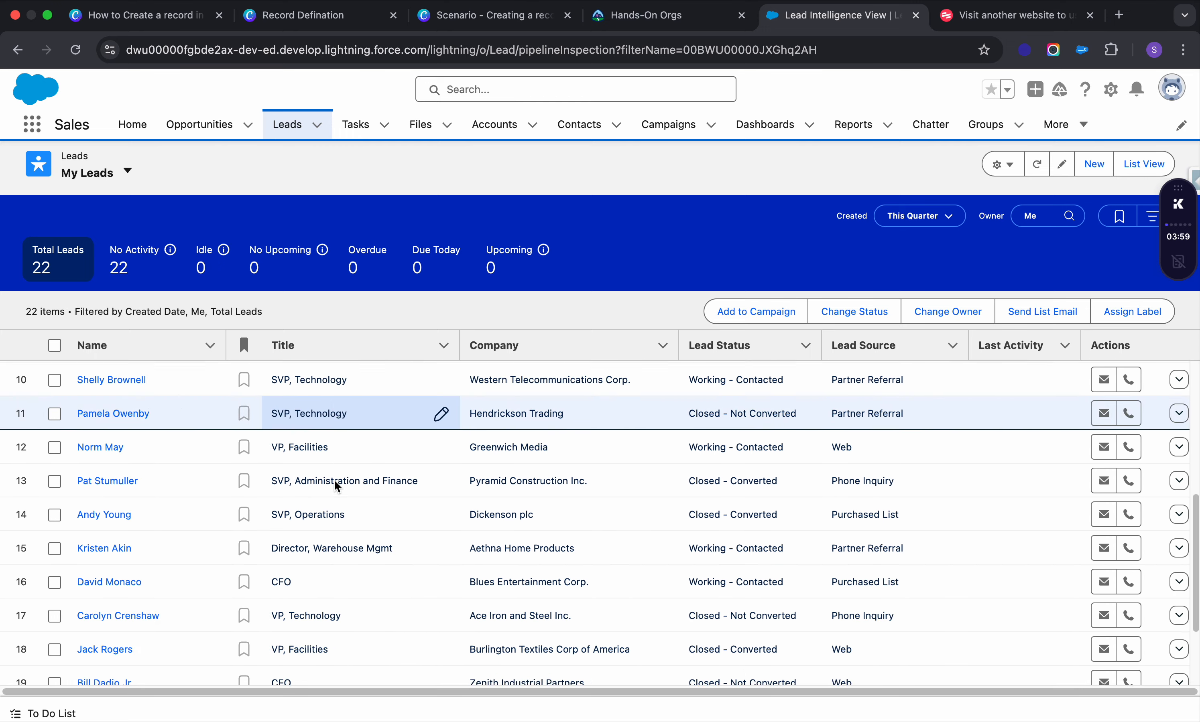
pyautogui.scroll(2, 341, 487)
pyautogui.click(1096, 165)
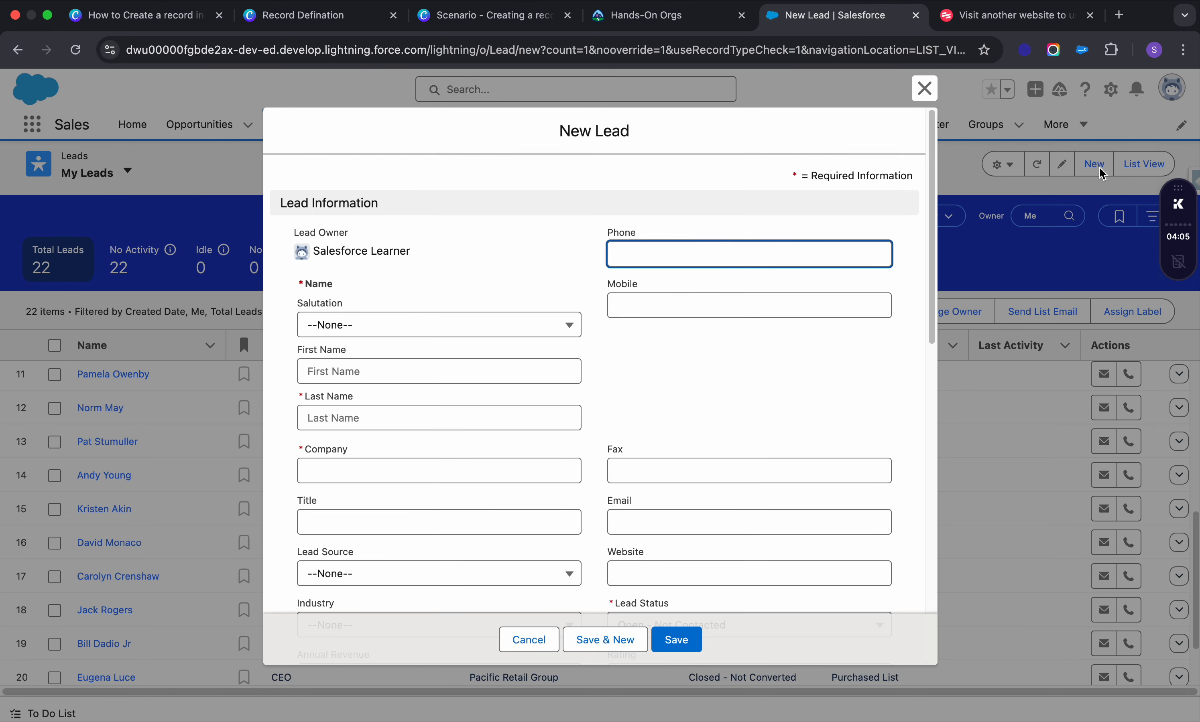
pyautogui.click(533, 322)
pyautogui.click(421, 383)
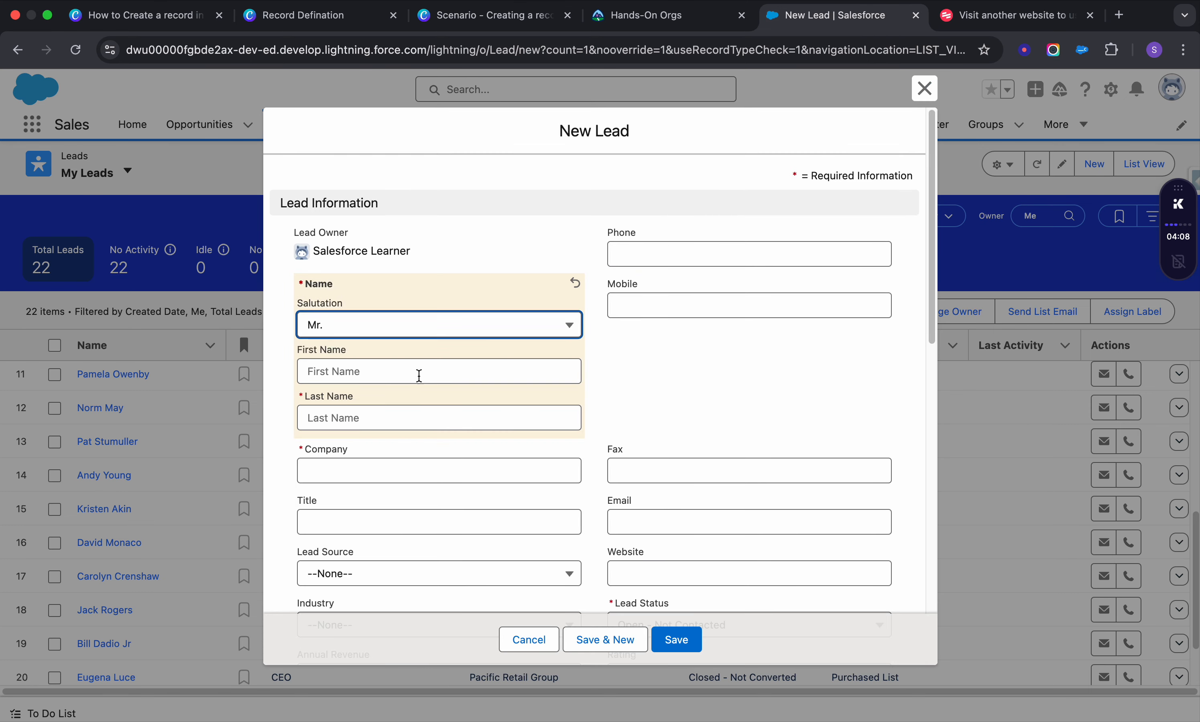
# Enter the lead's first name "Salesforce Learner", last name "Student" and company "Salesforce Learner".
pyautogui.click(428, 371)
pyautogui.write('Salesforce Learner')
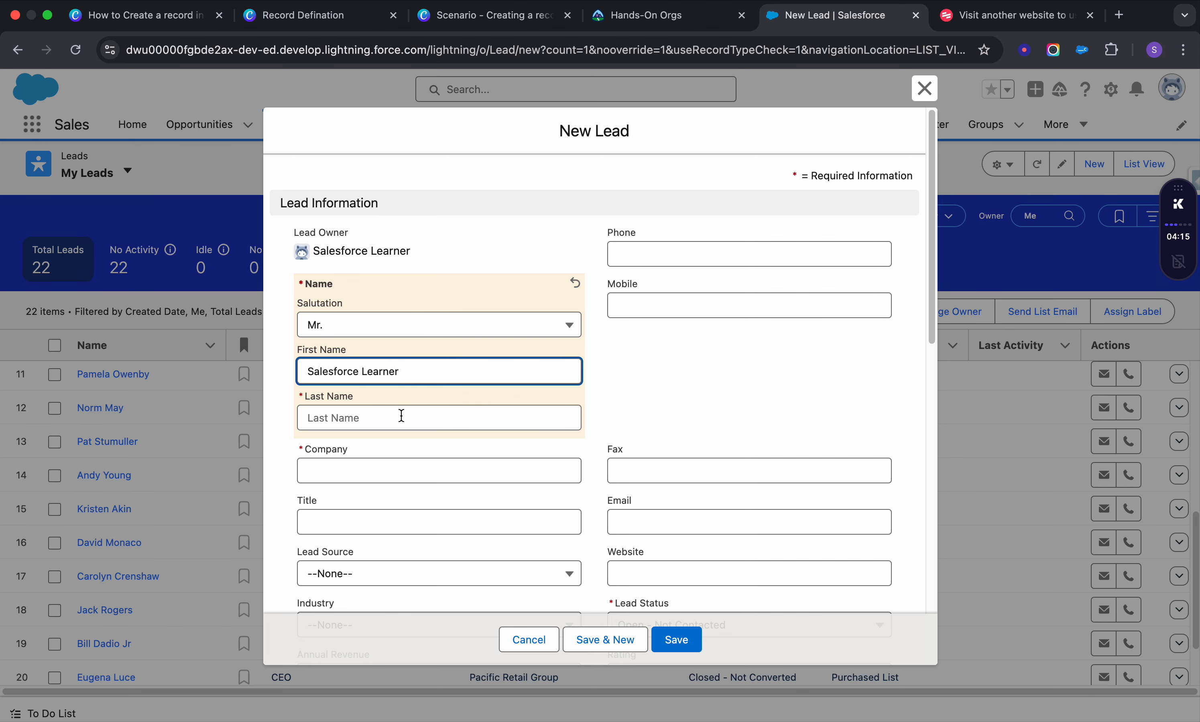
pyautogui.click(401, 416)
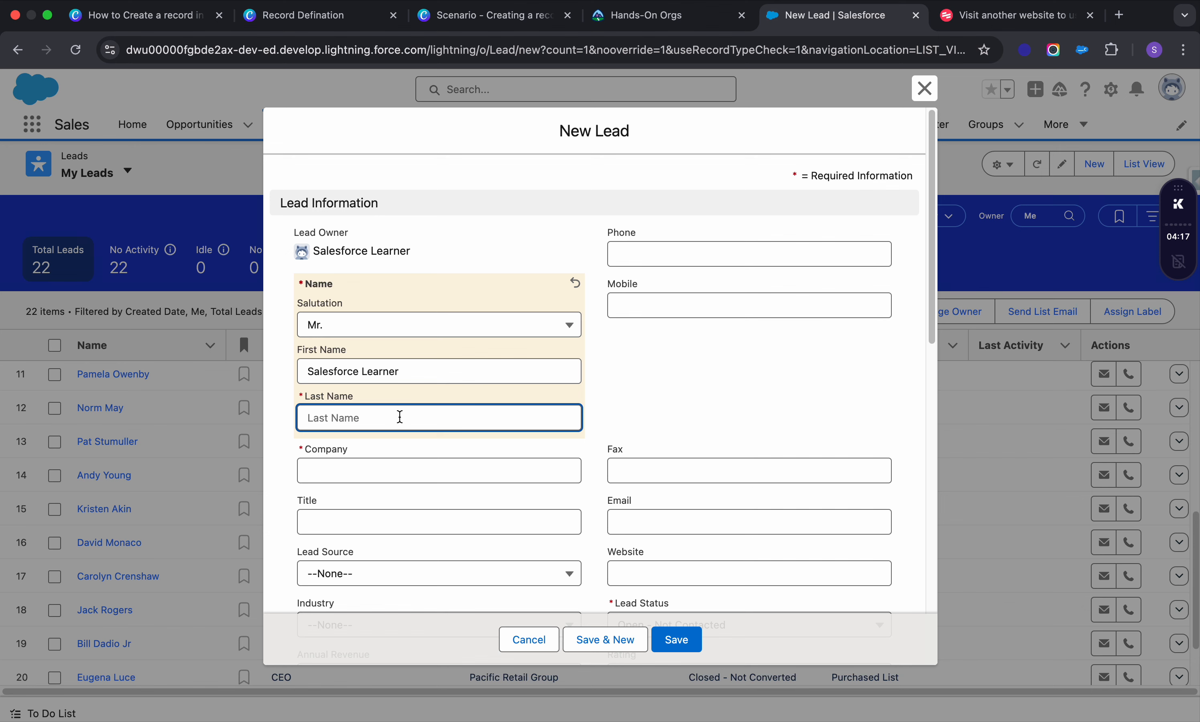
pyautogui.write('Student')
pyautogui.click(356, 466)
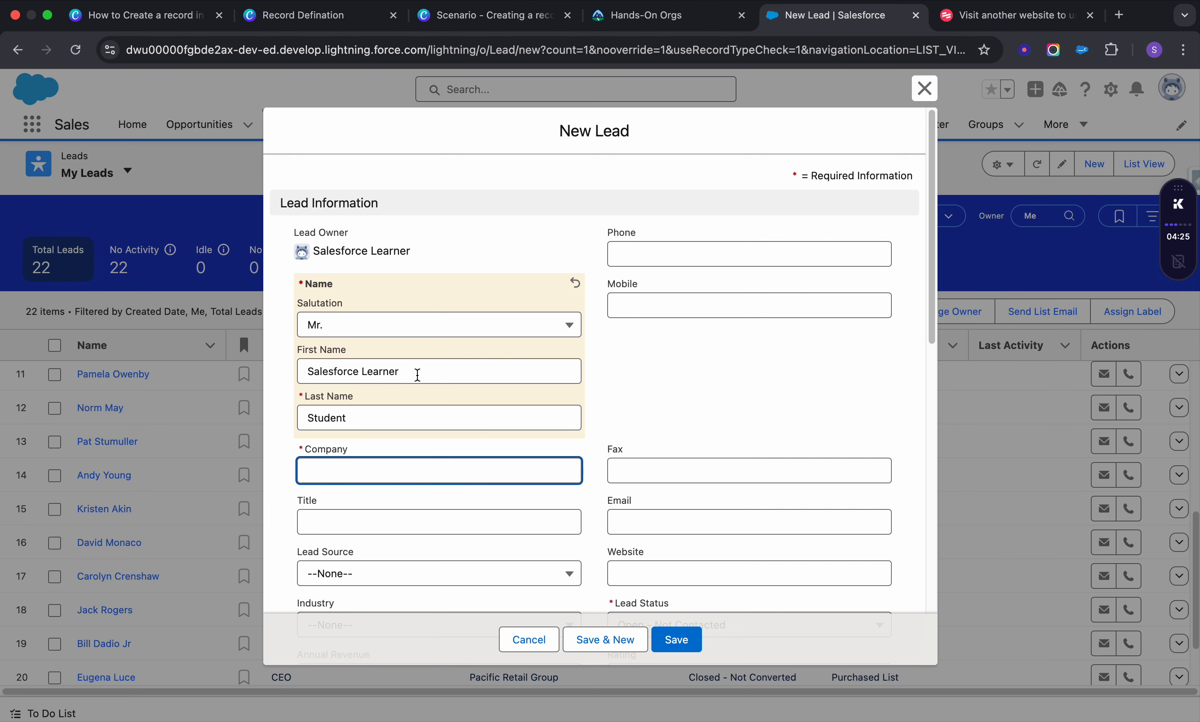
pyautogui.write('Salesforce Learner')
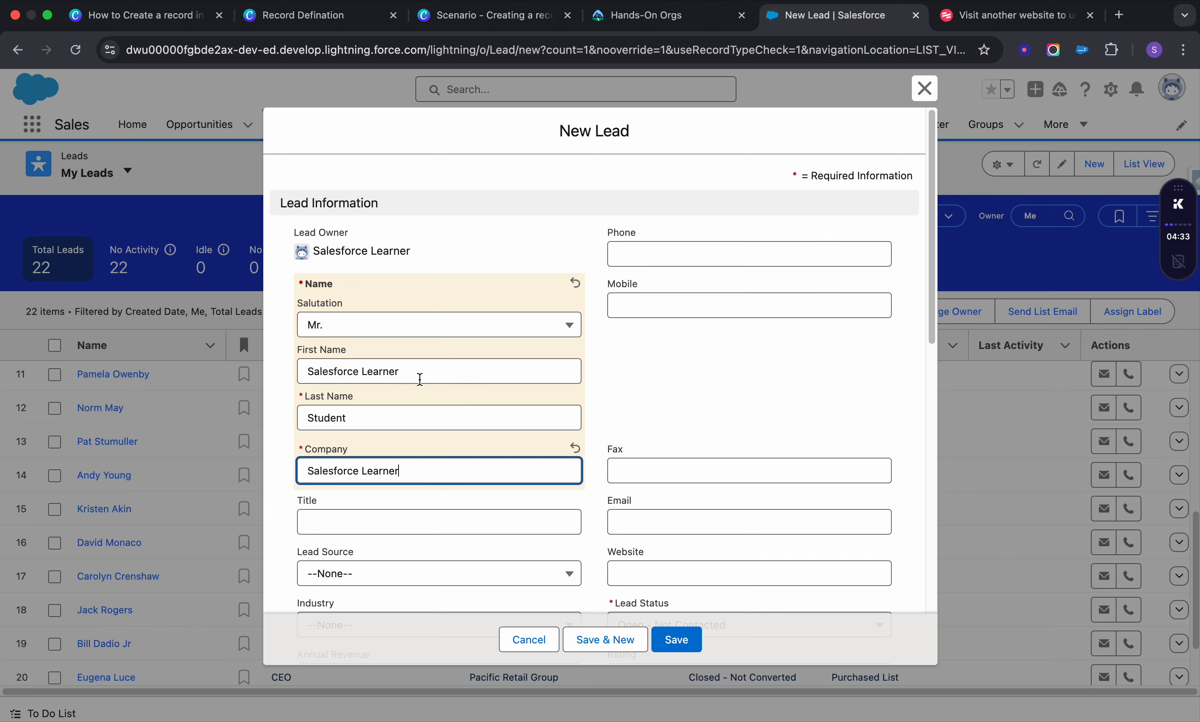
# Enter "Sales Rep" as the lead's title and set the lead source to Partner Referral.
pyautogui.scroll(-3, 542, 361)
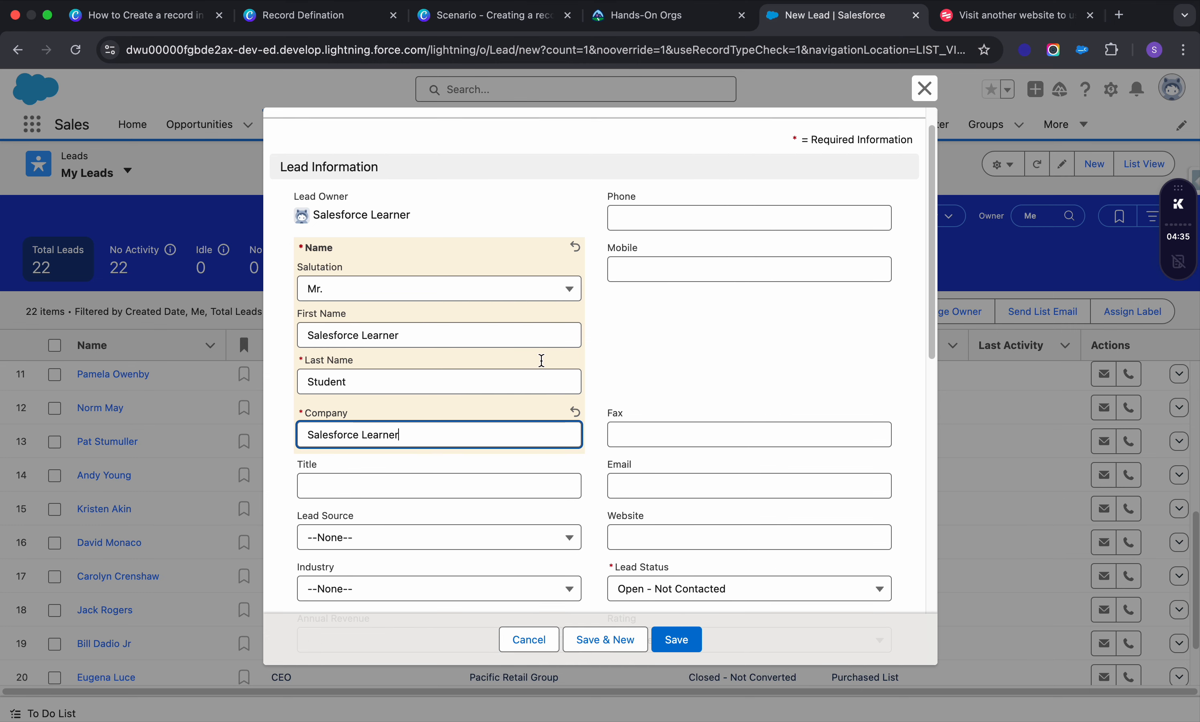
pyautogui.scroll(3, 541, 361)
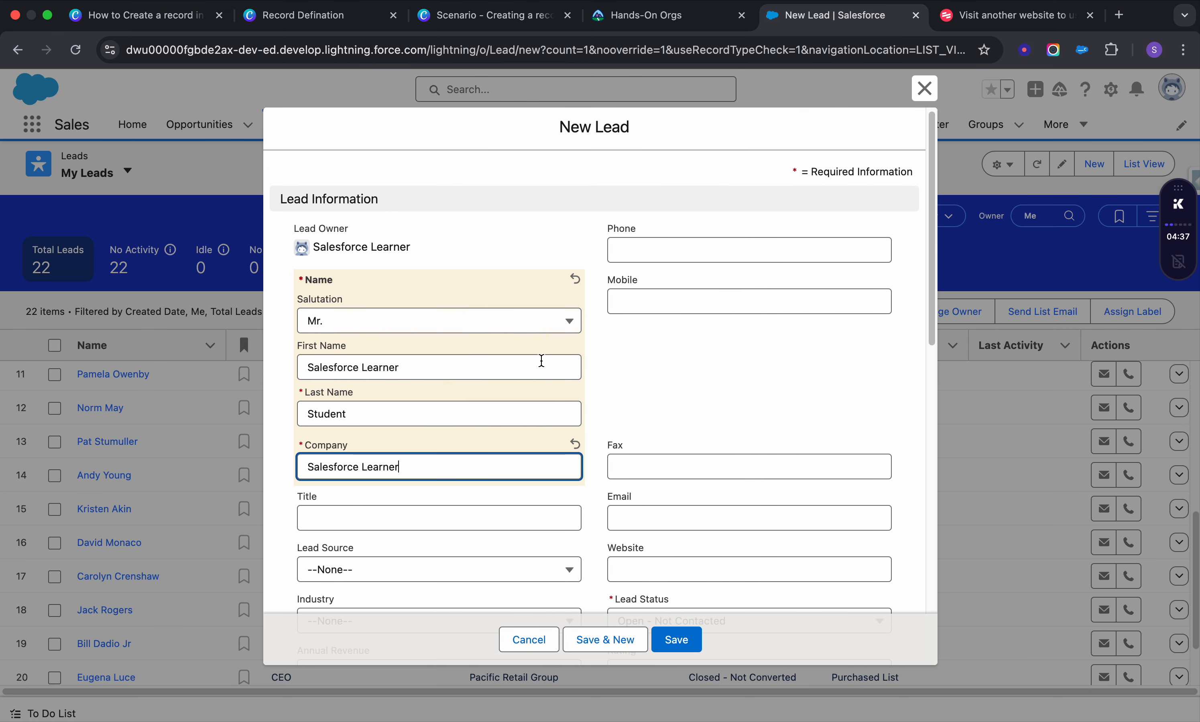
pyautogui.scroll(-4, 541, 360)
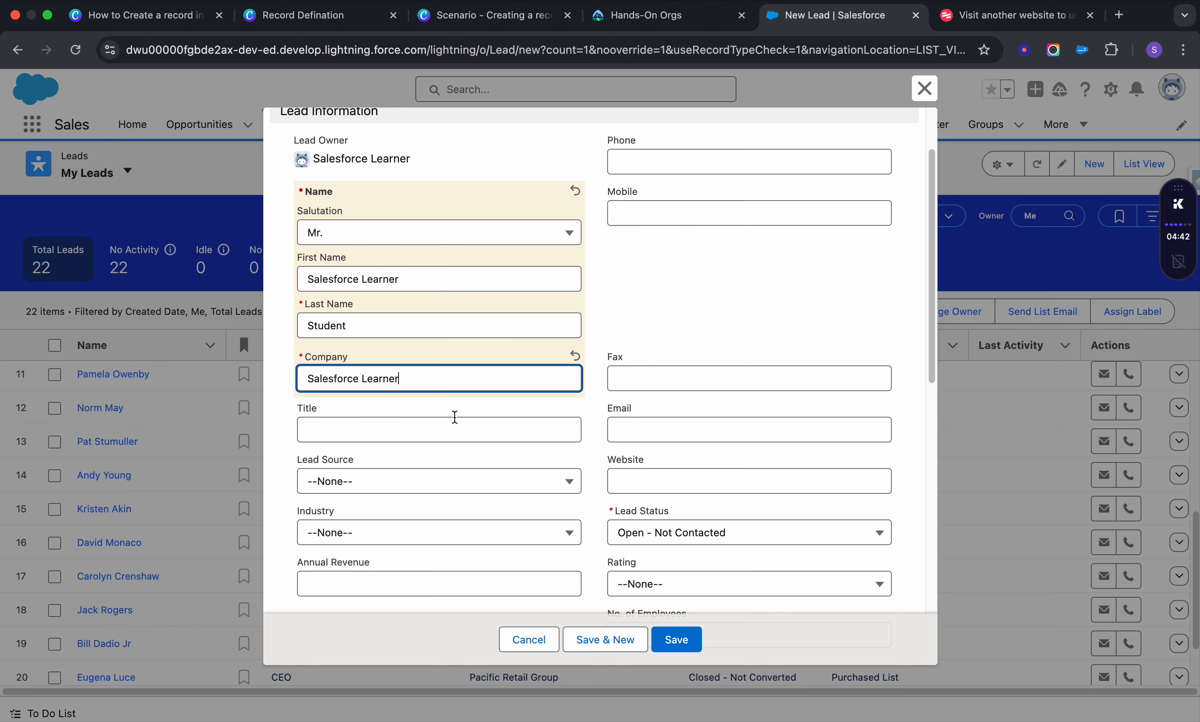
pyautogui.click(447, 428)
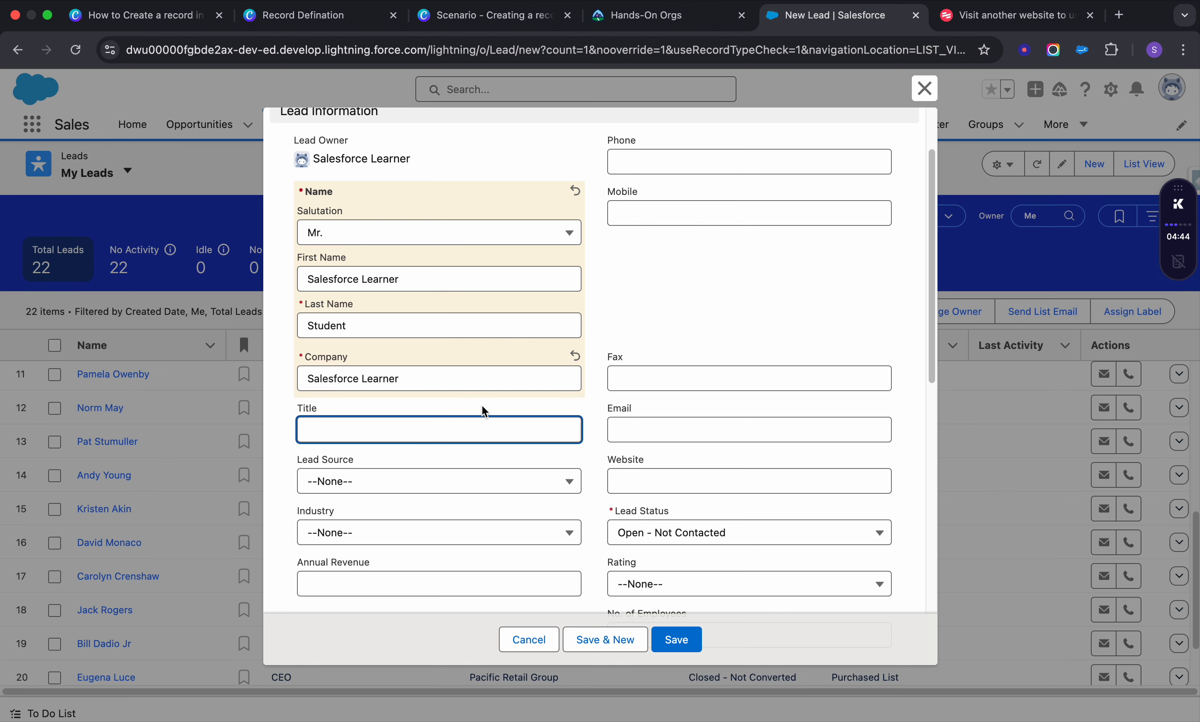
pyautogui.write('Sales Rep')
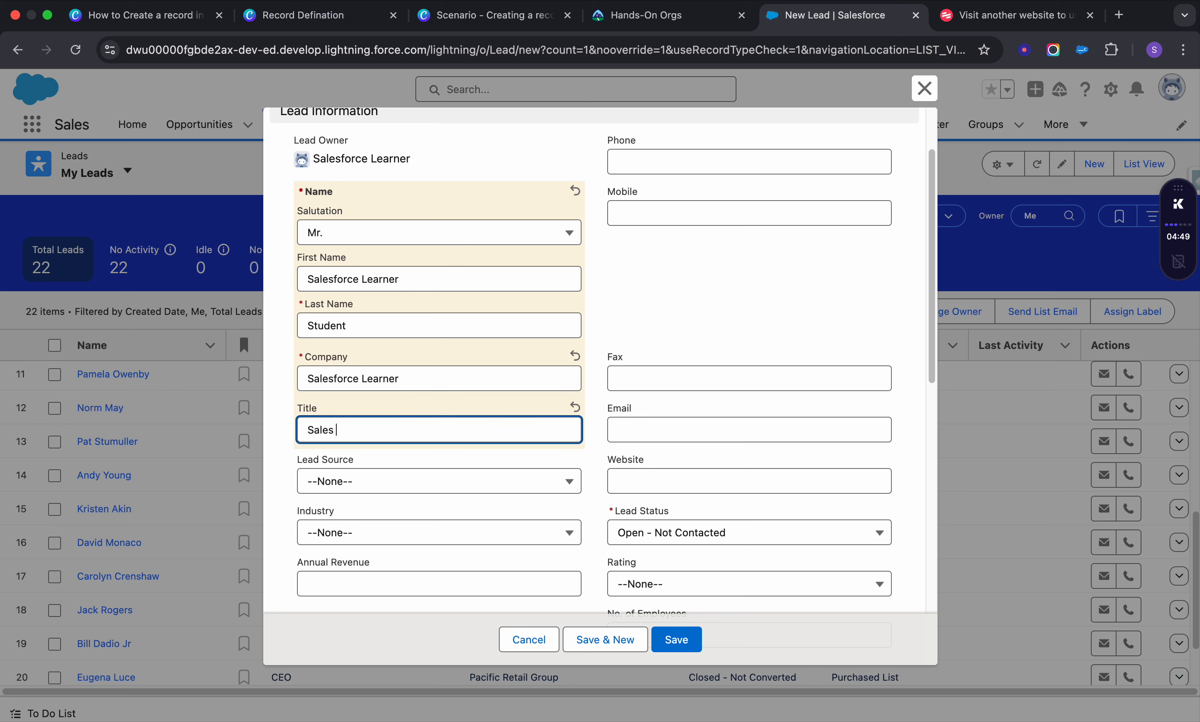
pyautogui.click(440, 480)
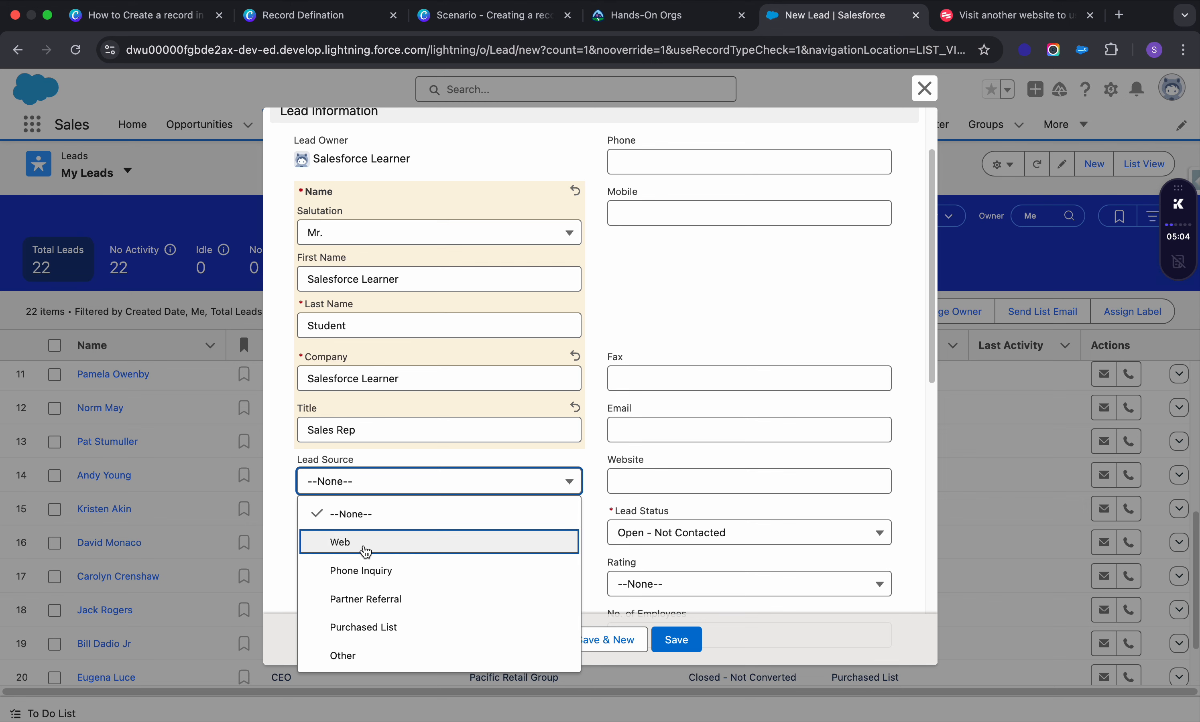
pyautogui.click(371, 599)
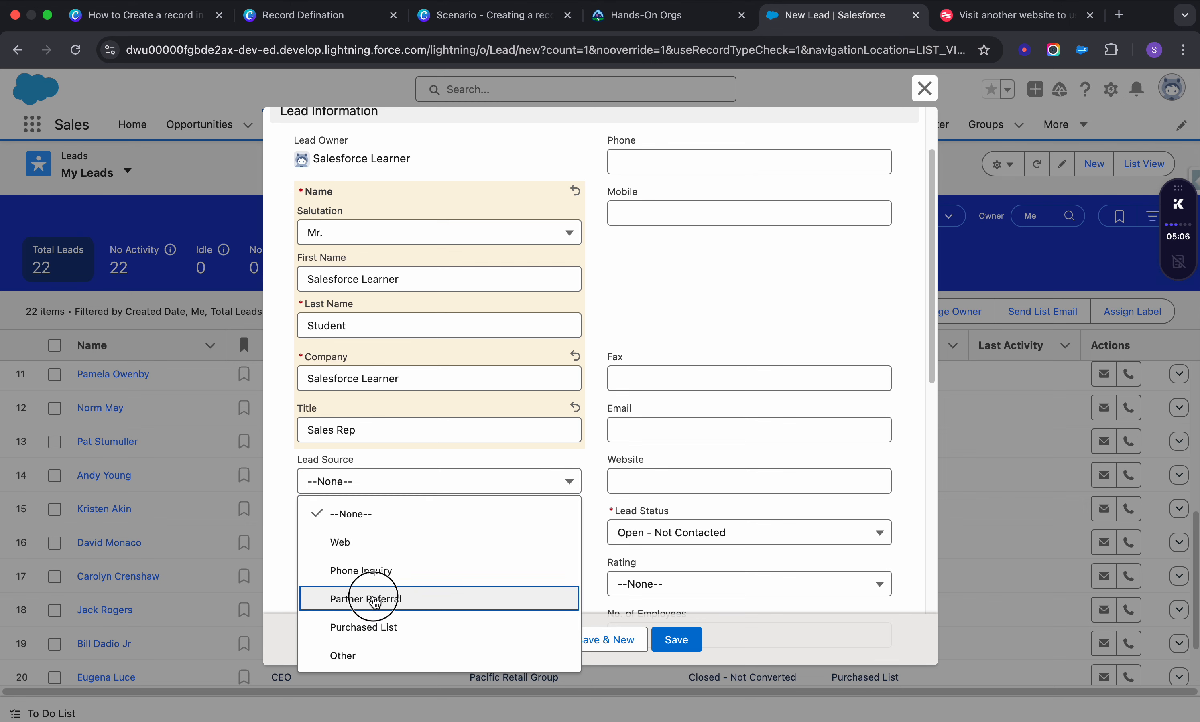
# Set the lead's industry to Banking and the annual revenue to 10000.
pyautogui.click(376, 535)
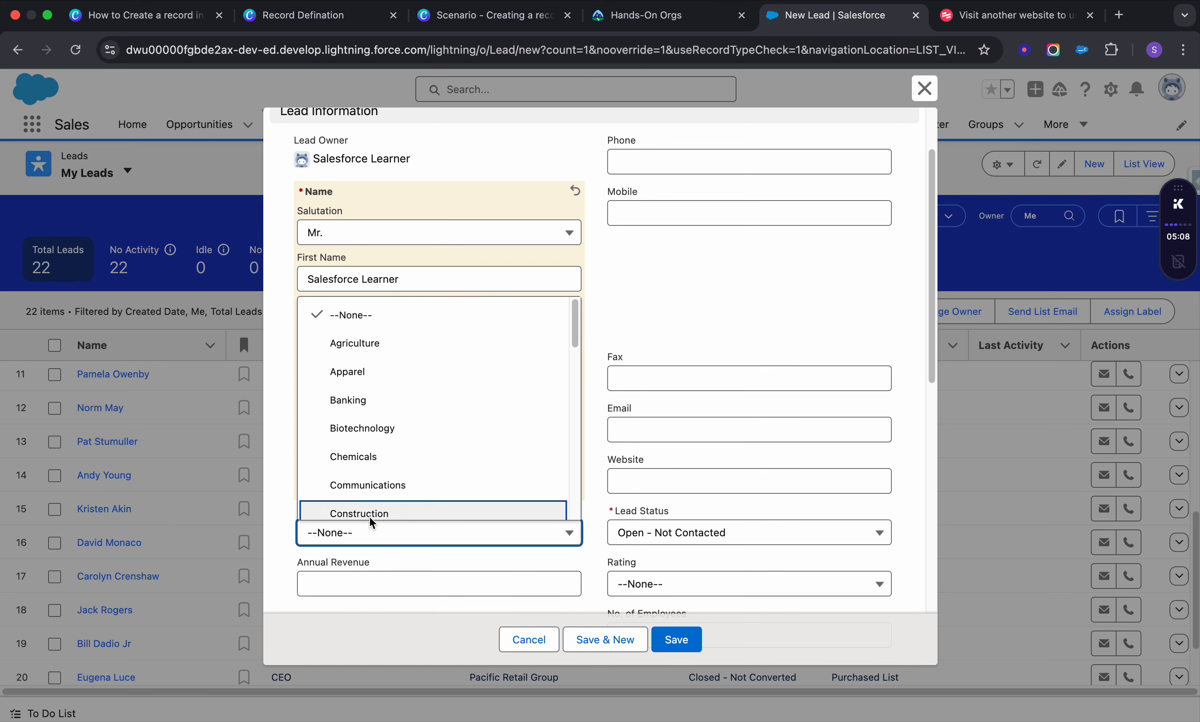
pyautogui.click(374, 404)
pyautogui.scroll(-3, 425, 473)
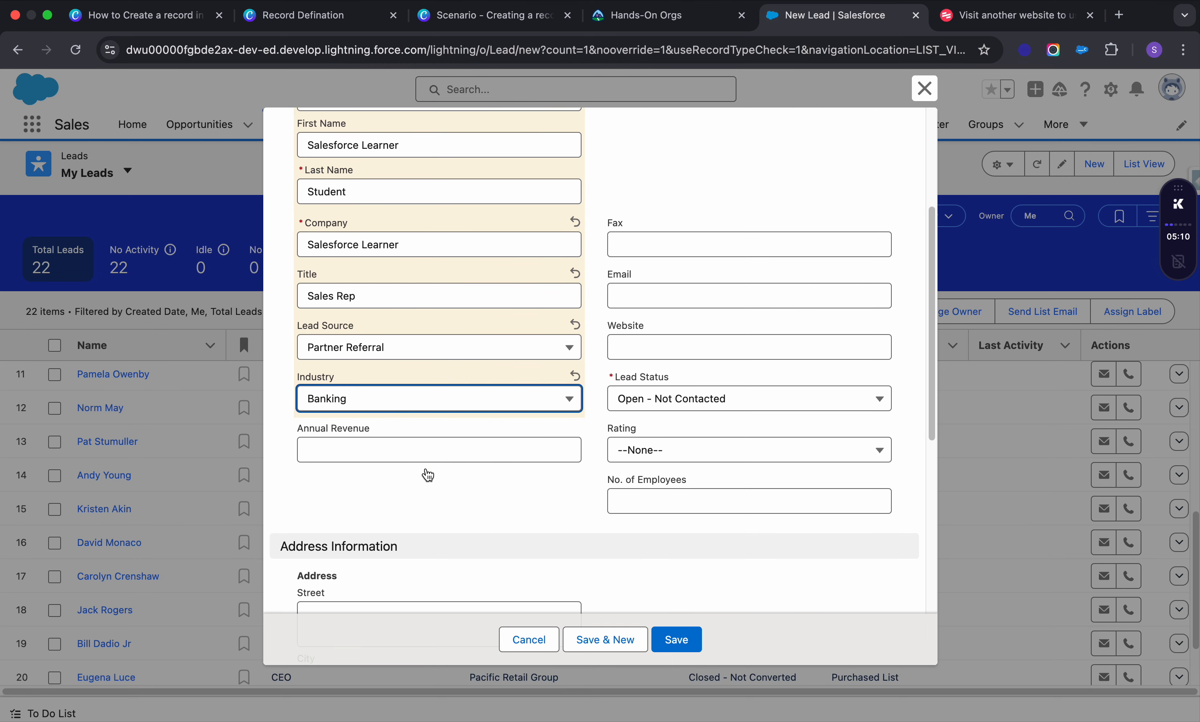
pyautogui.click(402, 452)
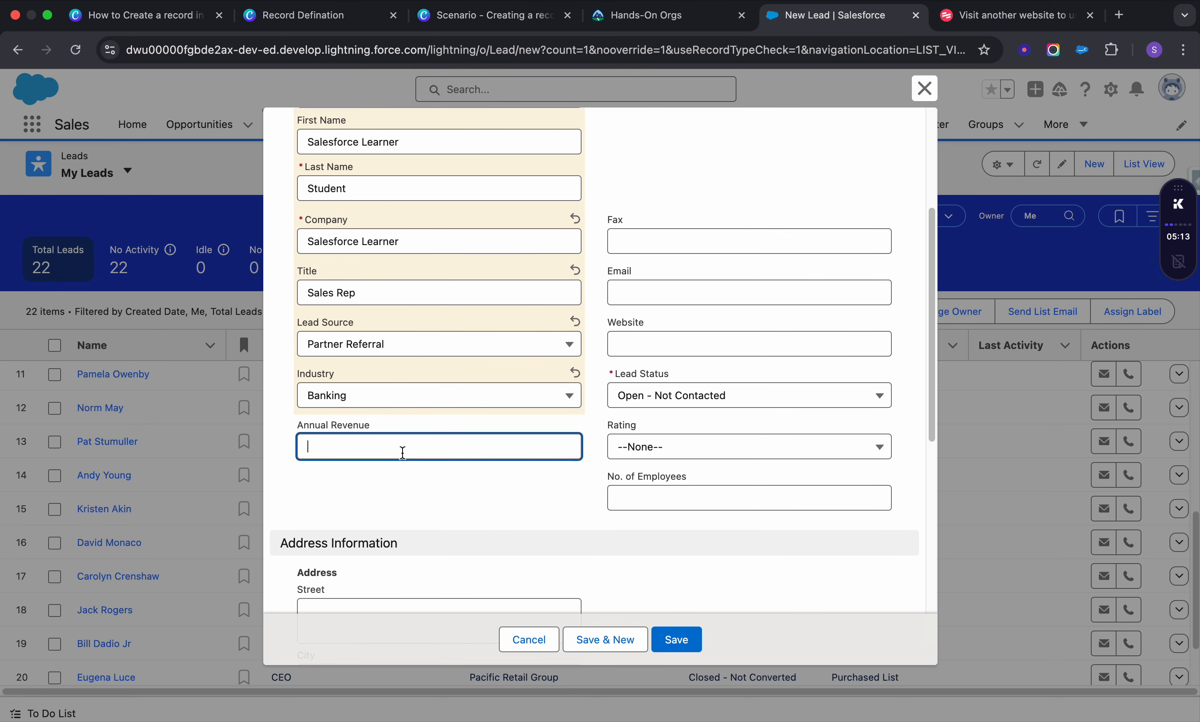
pyautogui.write('10000')
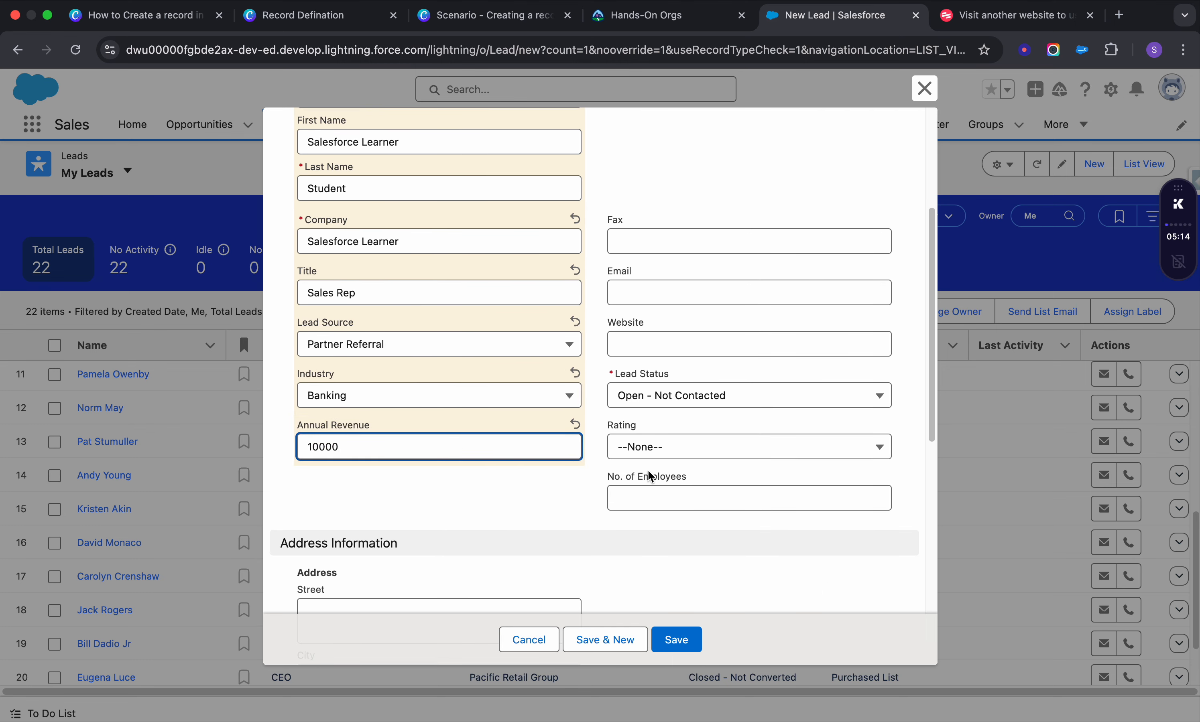
# Fill in the lead's phone, mobile and fax numbers.
pyautogui.scroll(5, 650, 474)
pyautogui.click(655, 250)
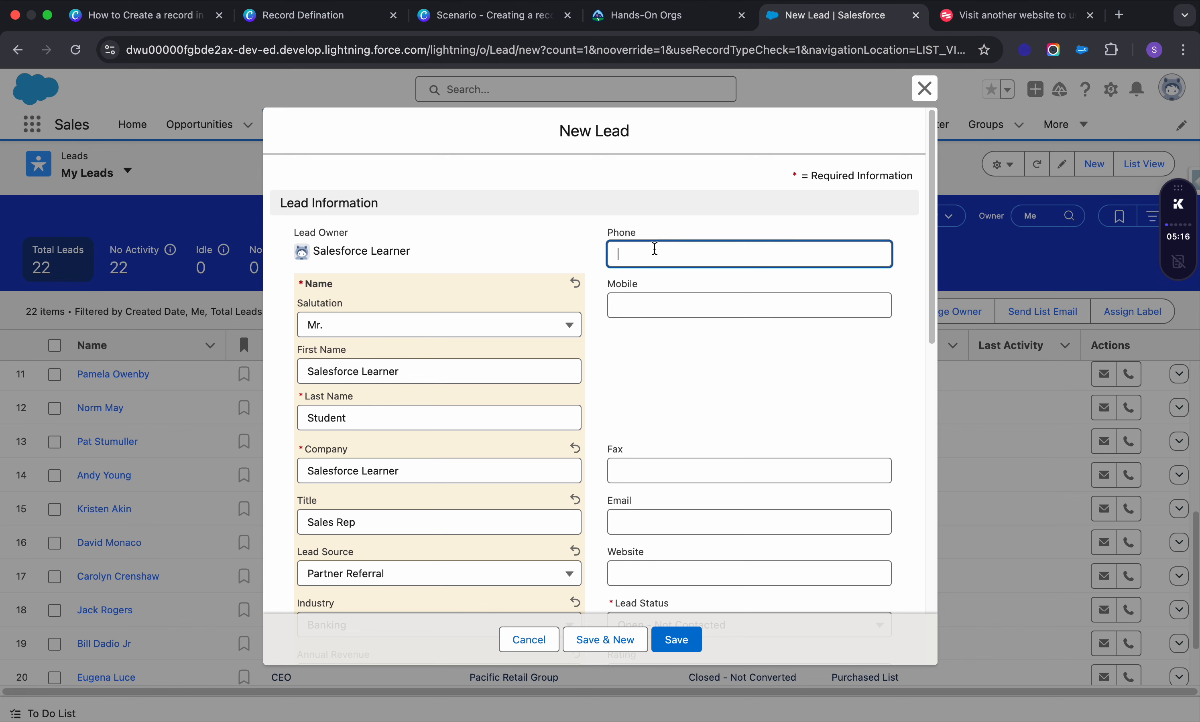
pyautogui.write('645645645')
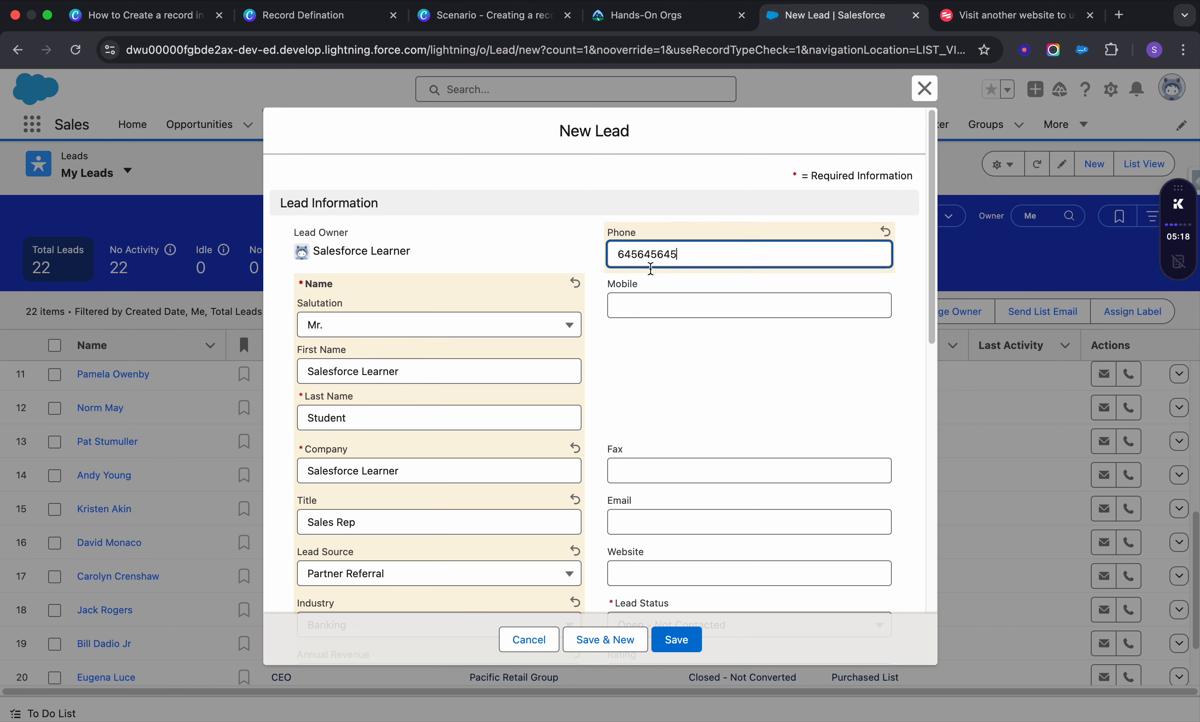
pyautogui.click(666, 307)
pyautogui.write('654645645645')
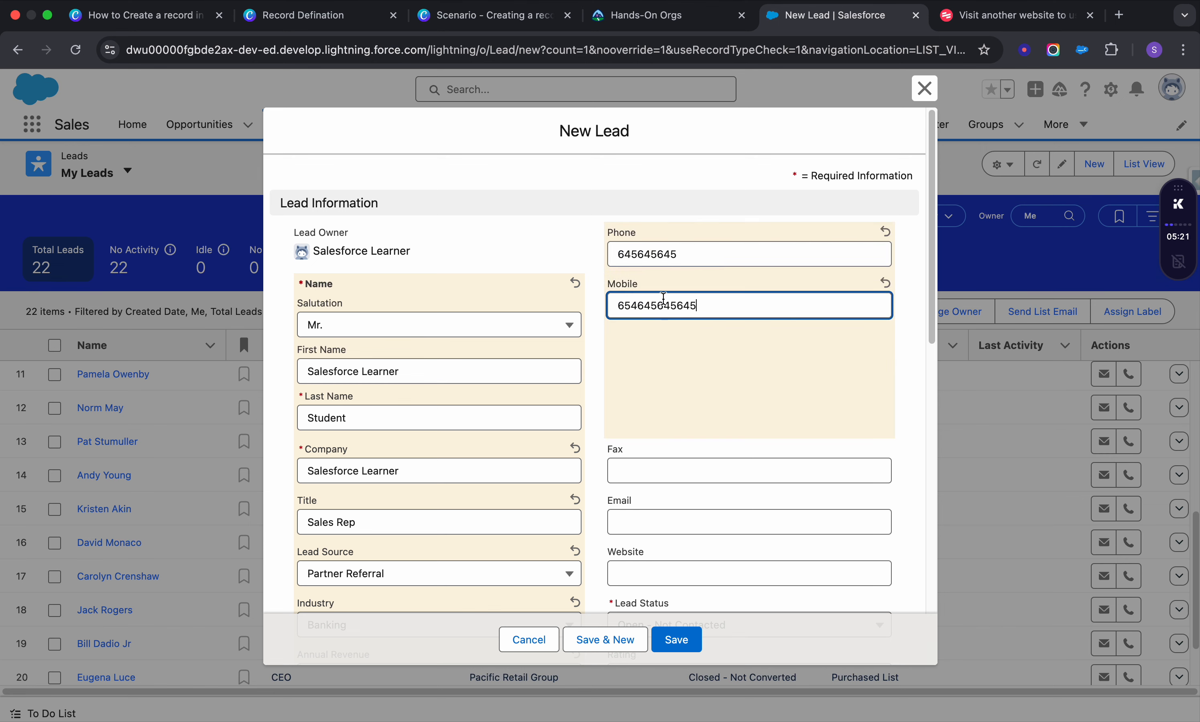
pyautogui.scroll(-1, 714, 455)
pyautogui.click(678, 454)
pyautogui.write('6456456456')
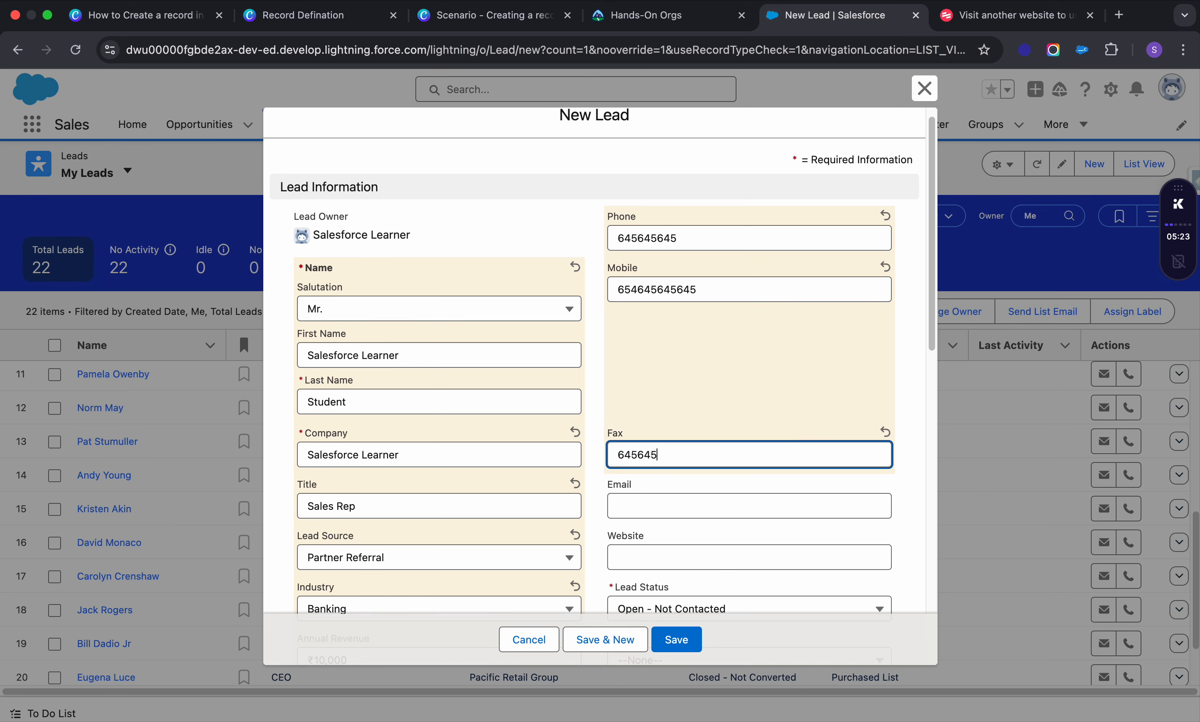
# Fill in the lead's email address and enter "salesforcelearner.com" as the website.
pyautogui.click(686, 498)
pyautogui.click(750, 546)
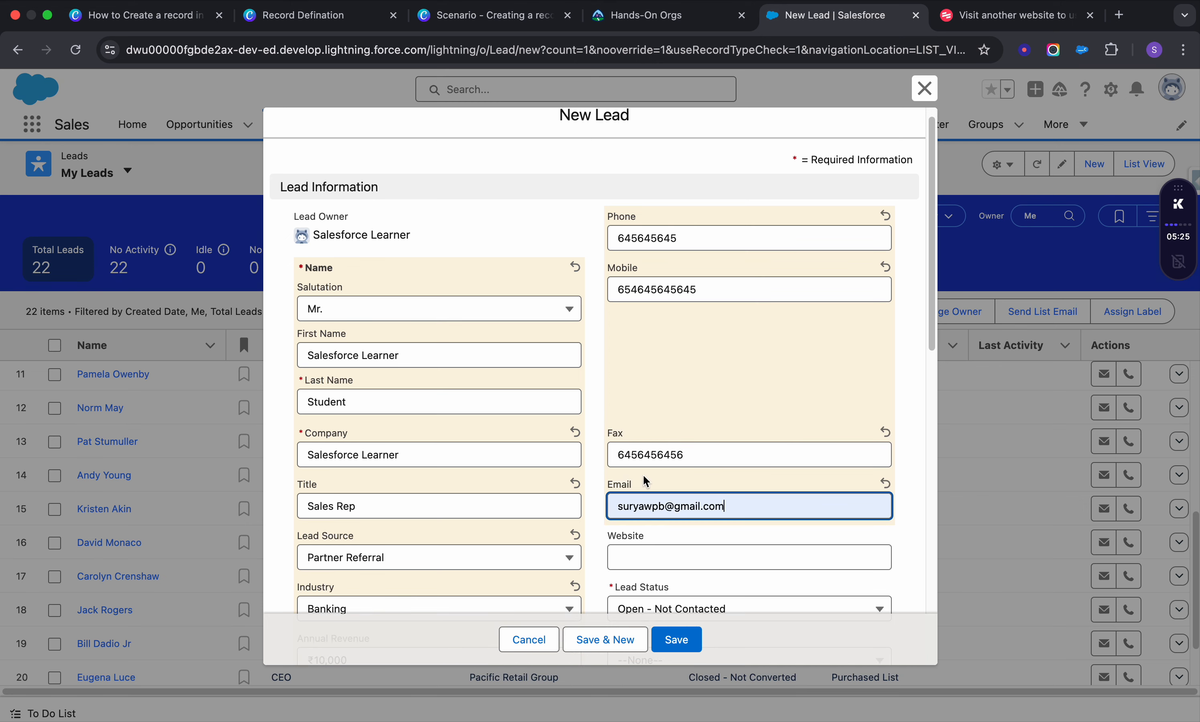
pyautogui.scroll(-3, 610, 420)
pyautogui.click(682, 412)
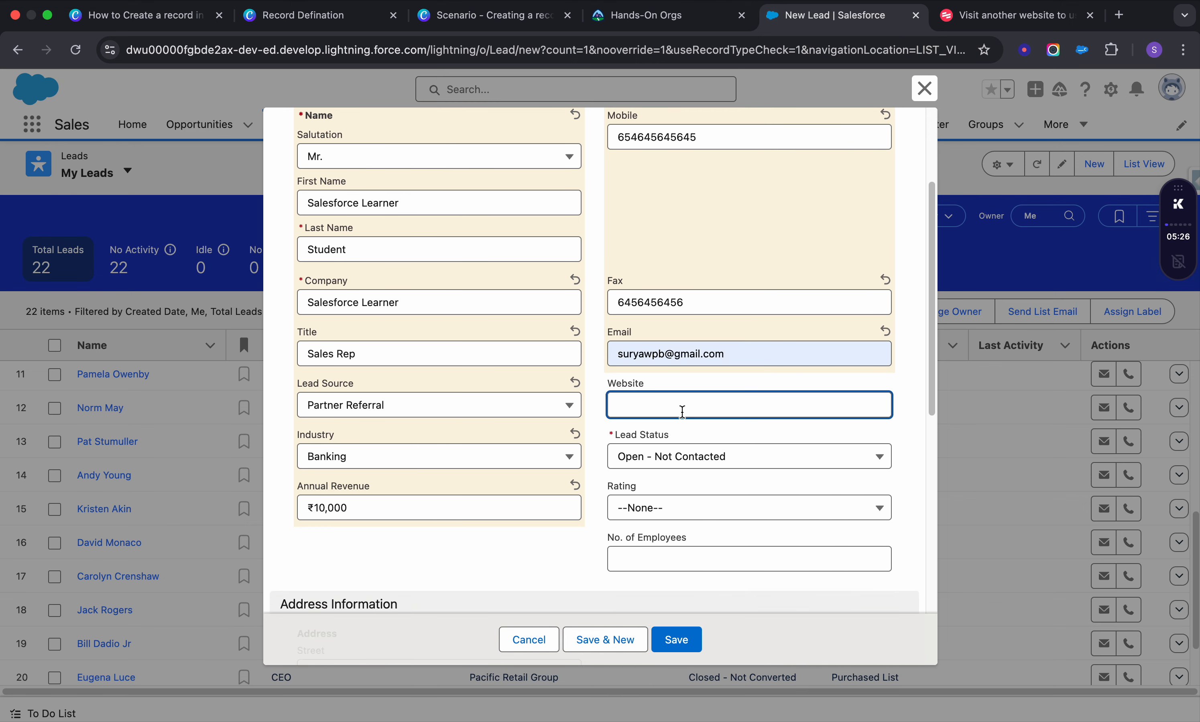
pyautogui.write('salesforcelearner.com')
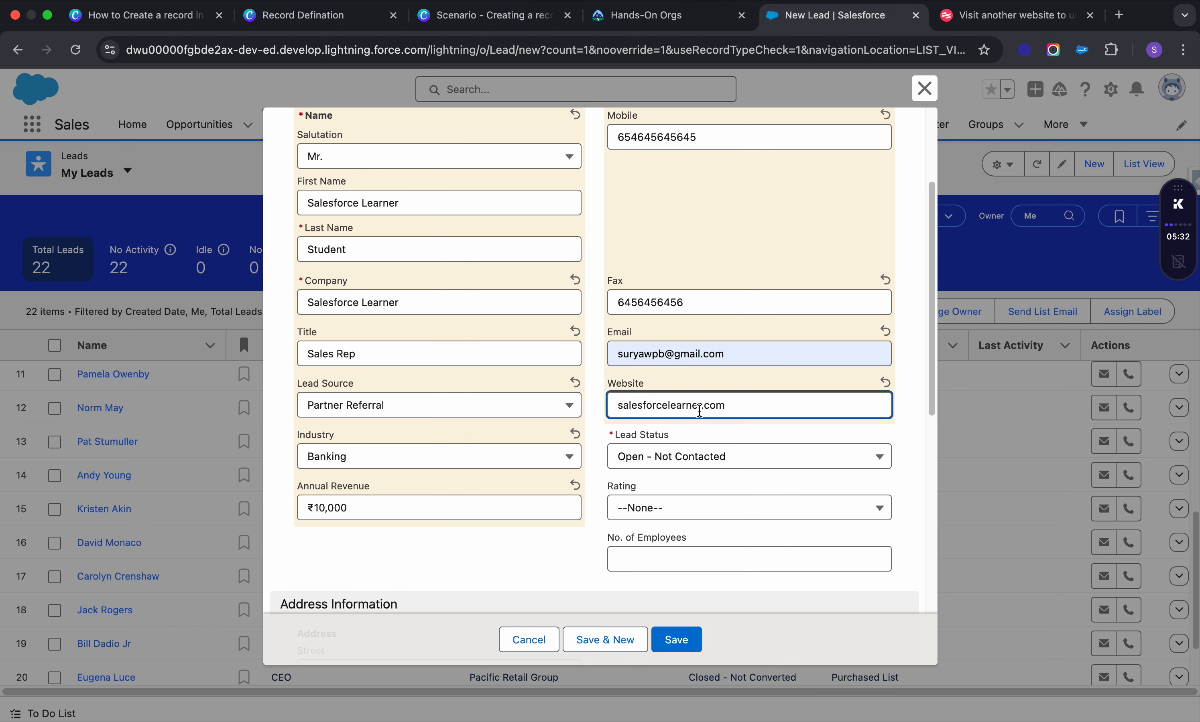
# Set the lead status to Working - Contacted, the rating to Warm and the number of employees to 99.
pyautogui.click(716, 457)
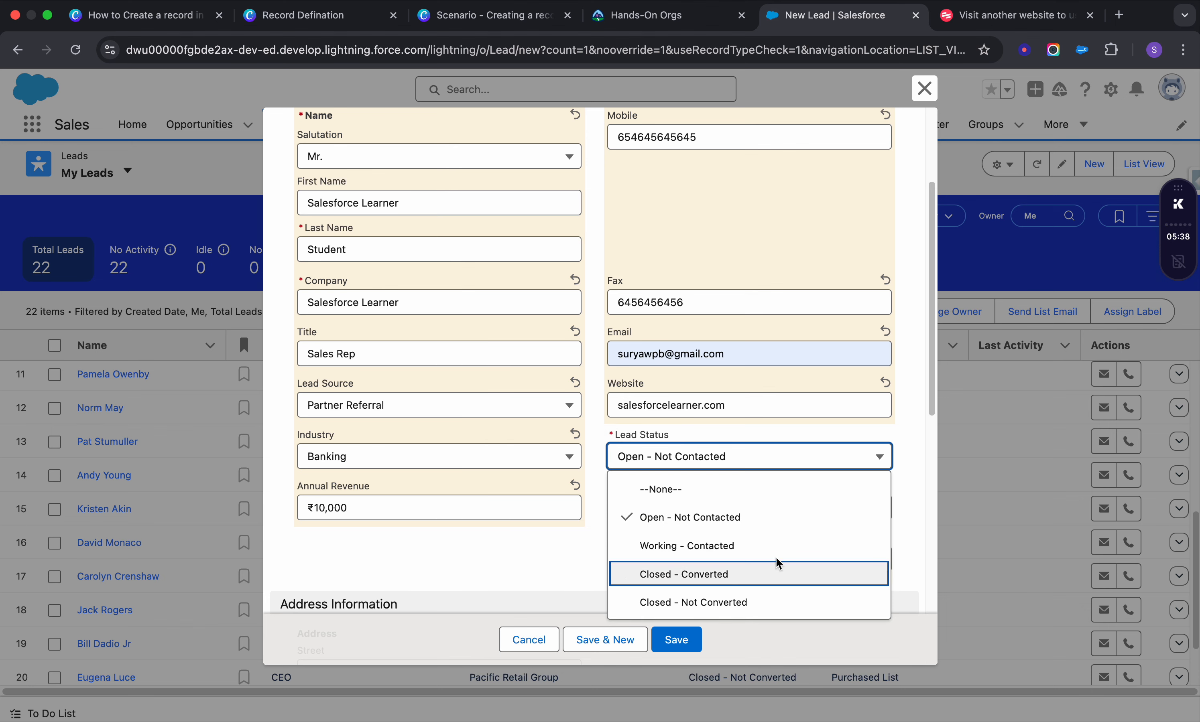
pyautogui.click(718, 546)
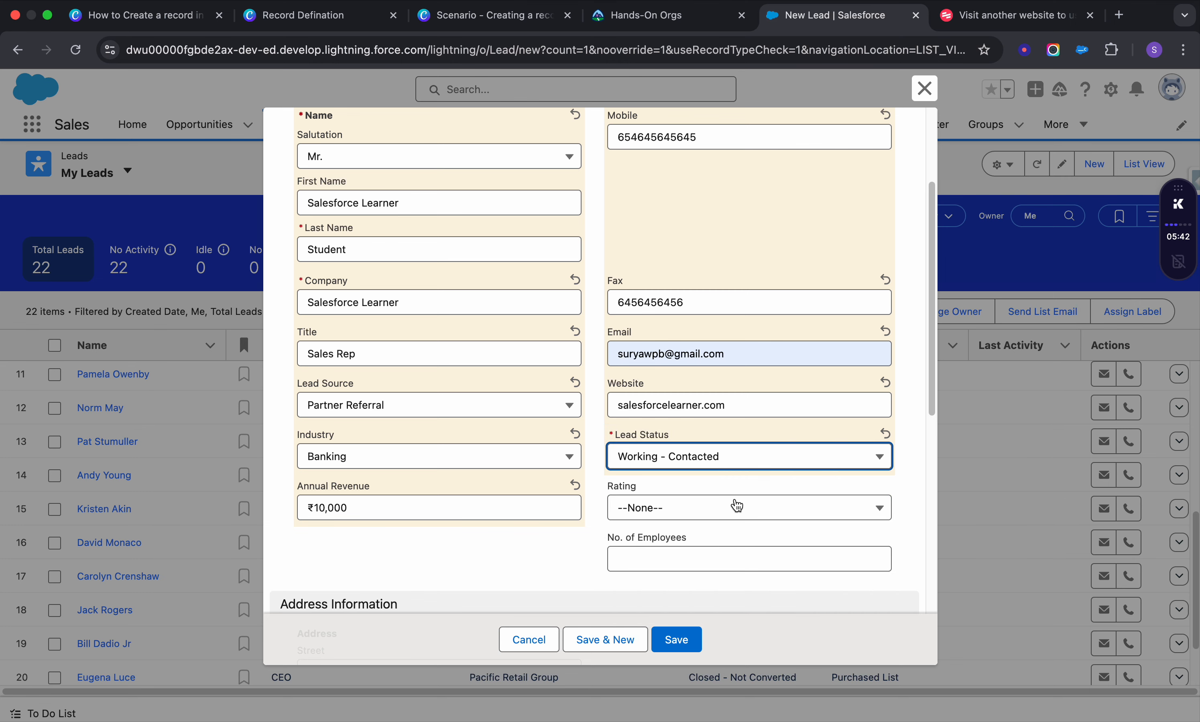
pyautogui.scroll(-1, 708, 510)
pyautogui.click(717, 470)
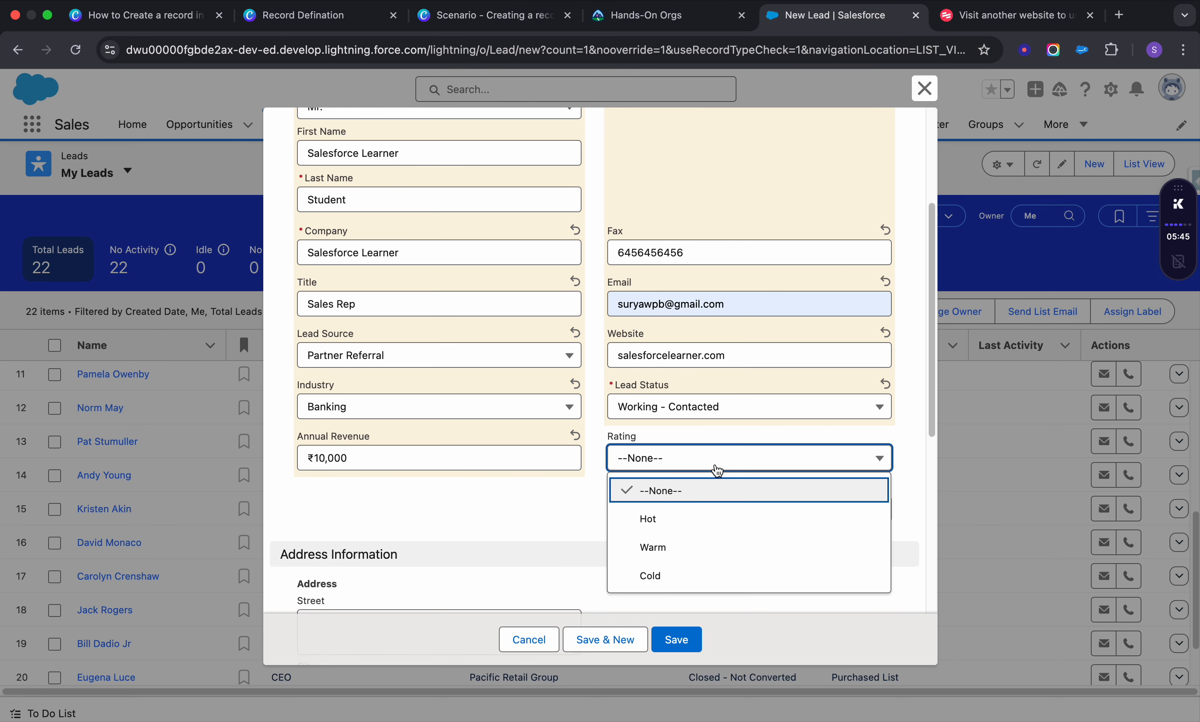
pyautogui.click(667, 551)
pyautogui.scroll(-2, 706, 428)
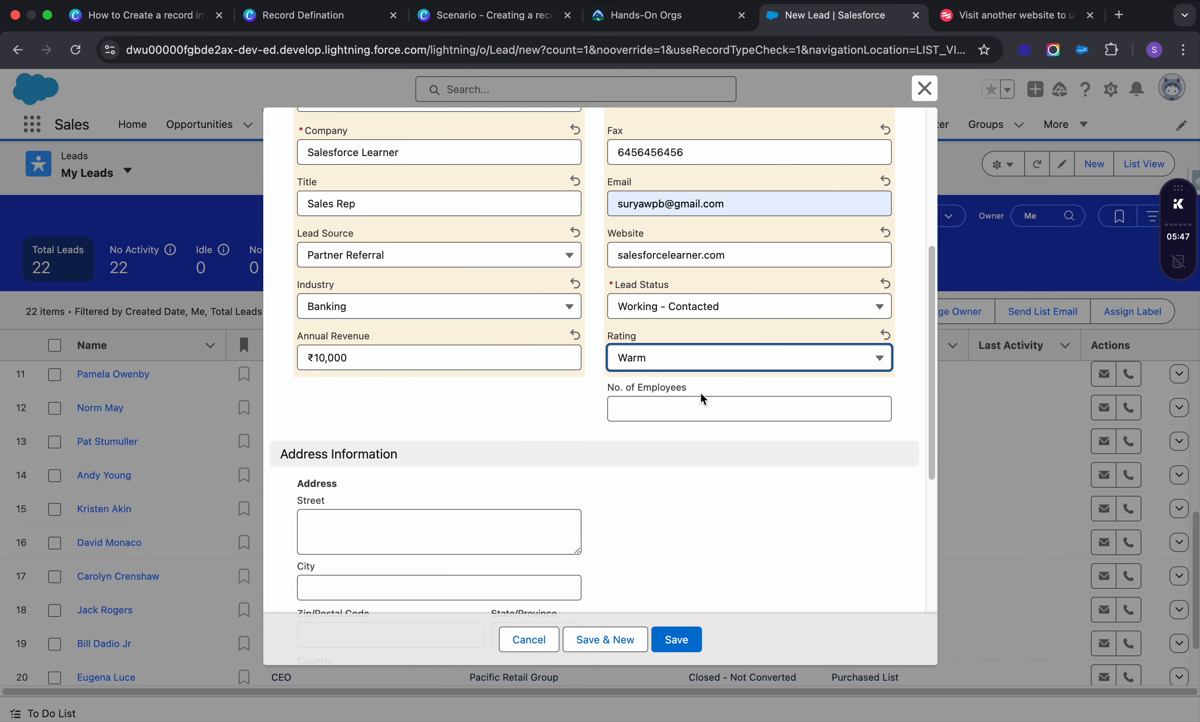
pyautogui.click(701, 418)
pyautogui.write('99')
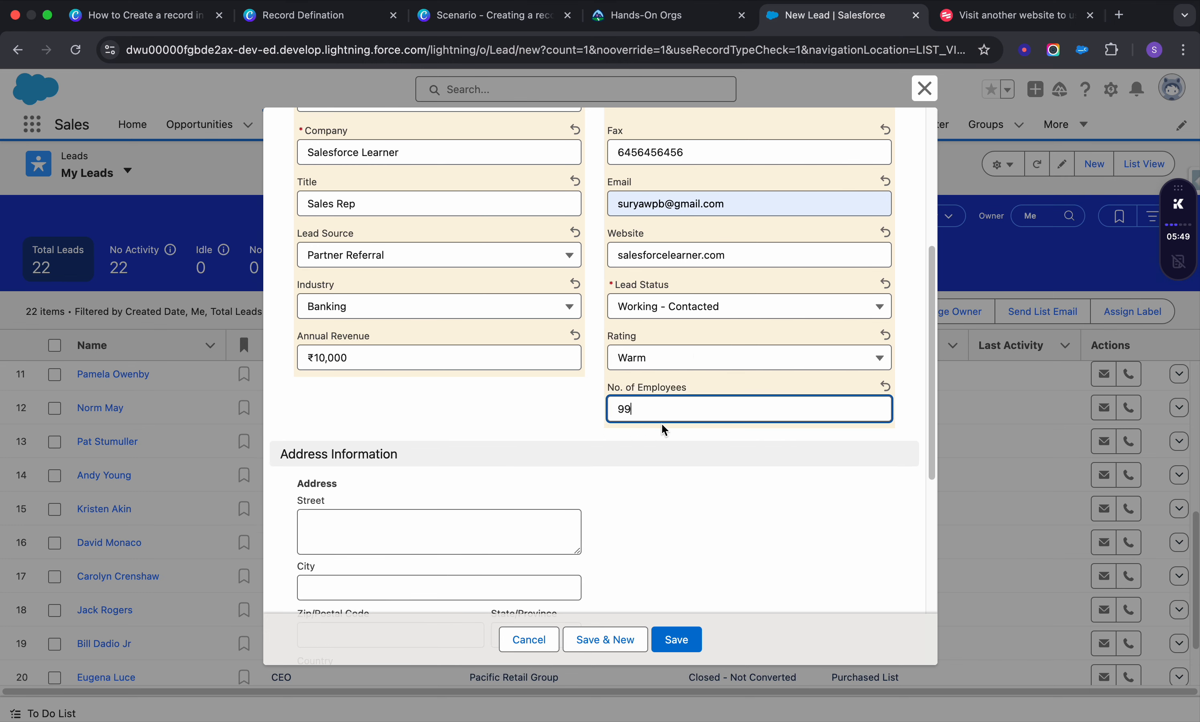
# Fill in the street, city and country of the lead's address.
pyautogui.scroll(-4, 671, 421)
pyautogui.click(468, 352)
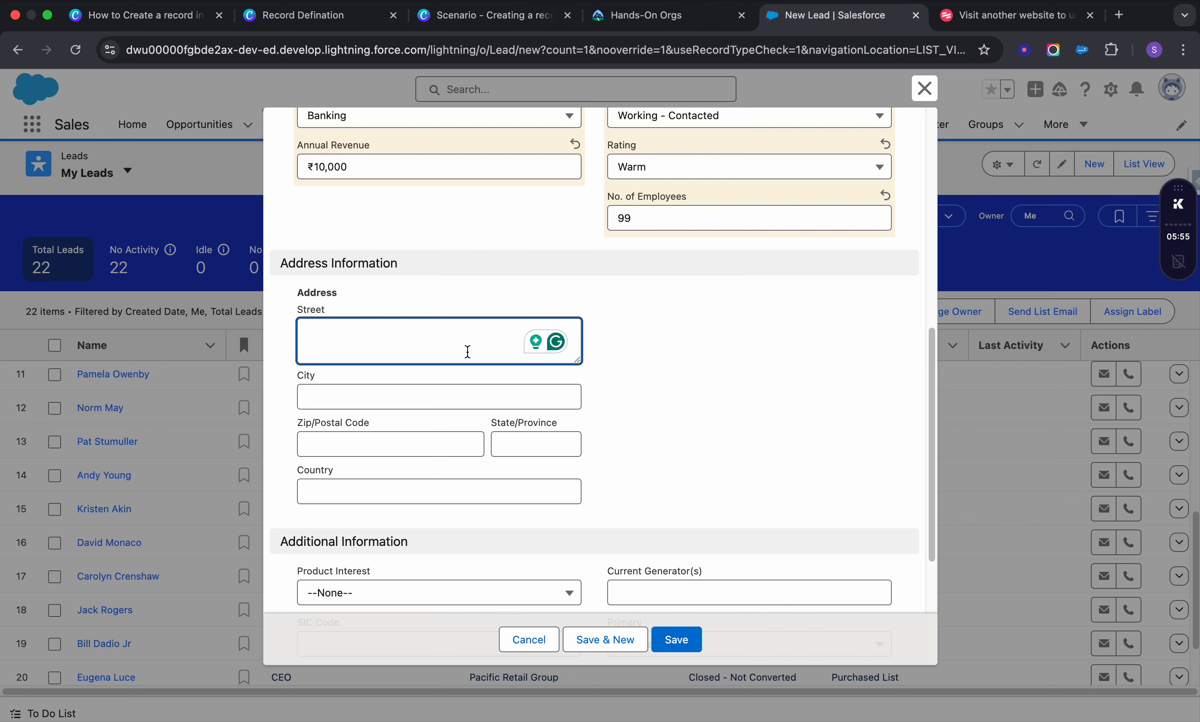
pyautogui.write('SF Street')
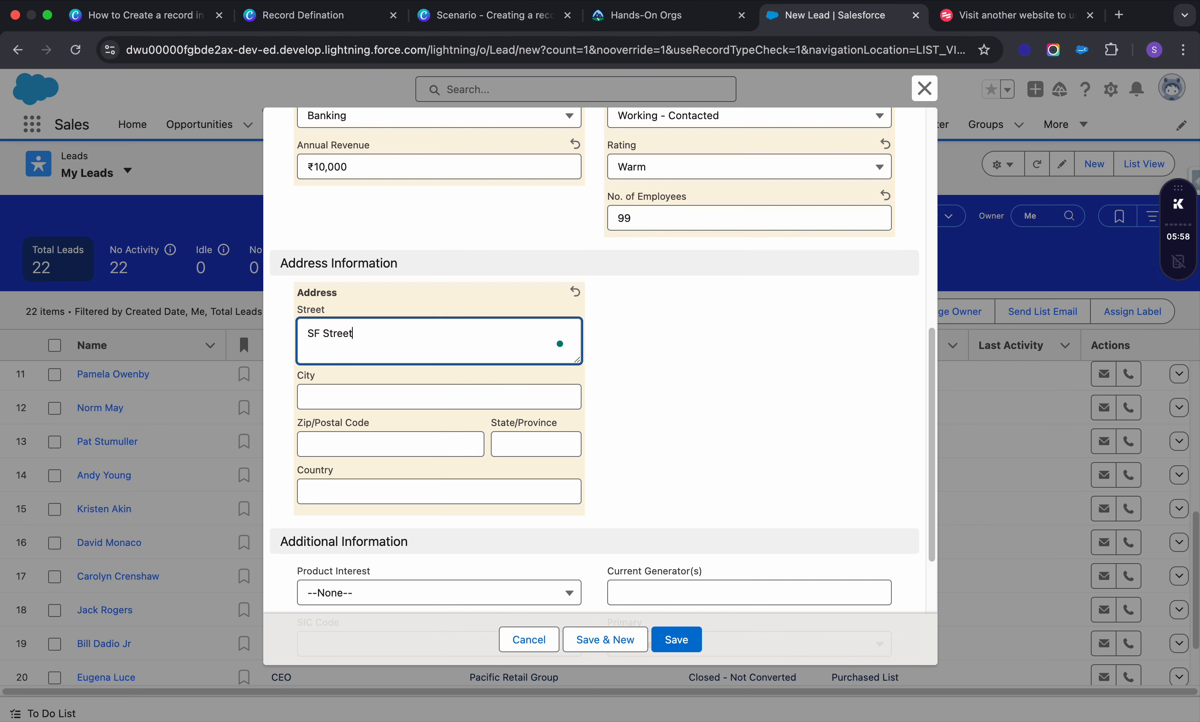
pyautogui.click(457, 395)
pyautogui.write('San ')
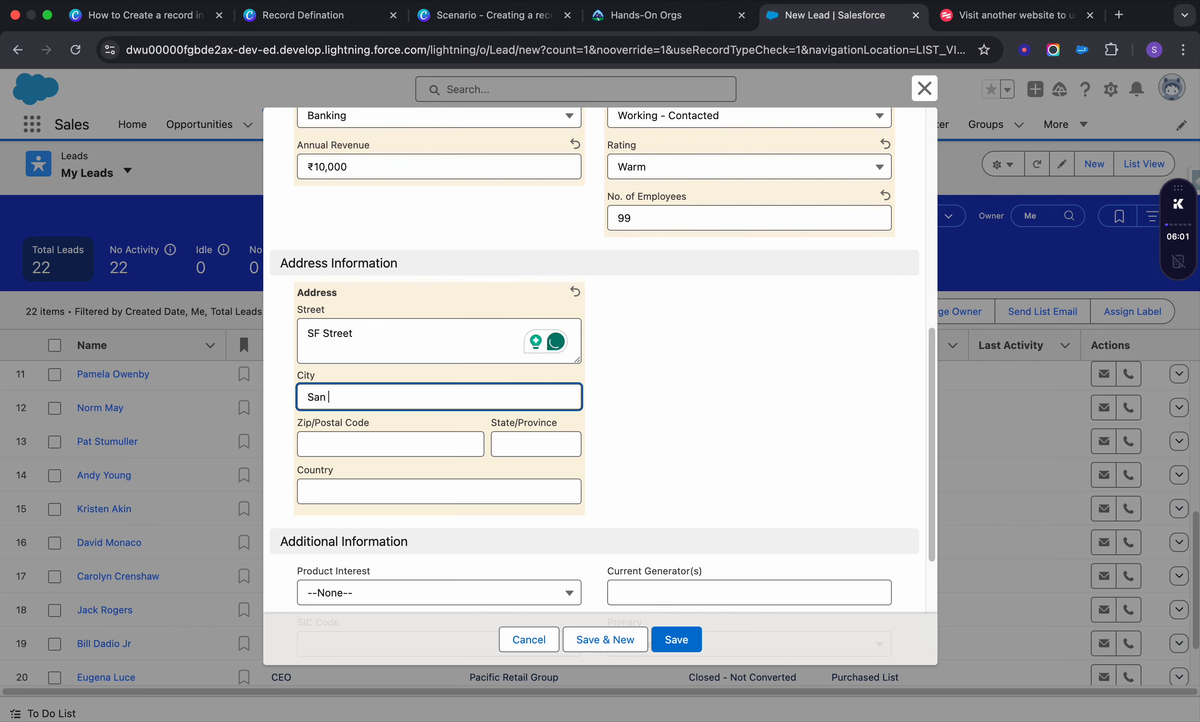
pyautogui.write('Fransico')
pyautogui.click(517, 438)
pyautogui.scroll(-2, 472, 483)
pyautogui.click(428, 450)
pyautogui.write('US')
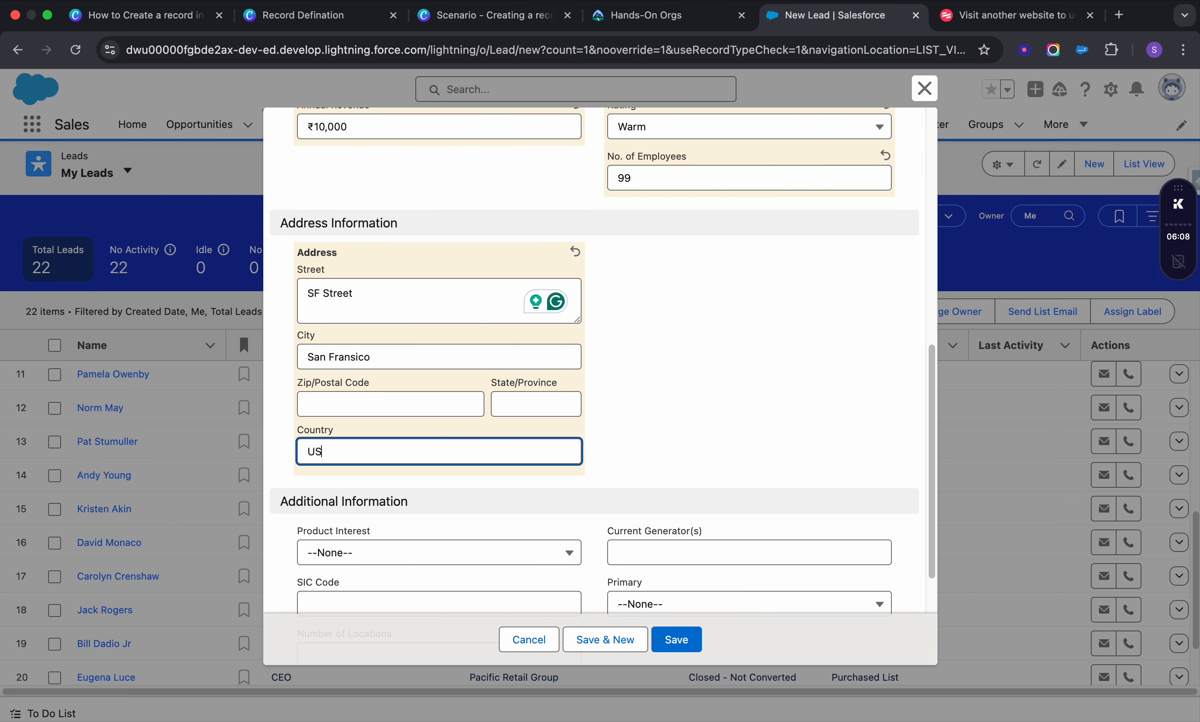
# Set the lead's product interest to GC1000 series and Primary to No.
pyautogui.scroll(-5, 428, 450)
pyautogui.click(524, 382)
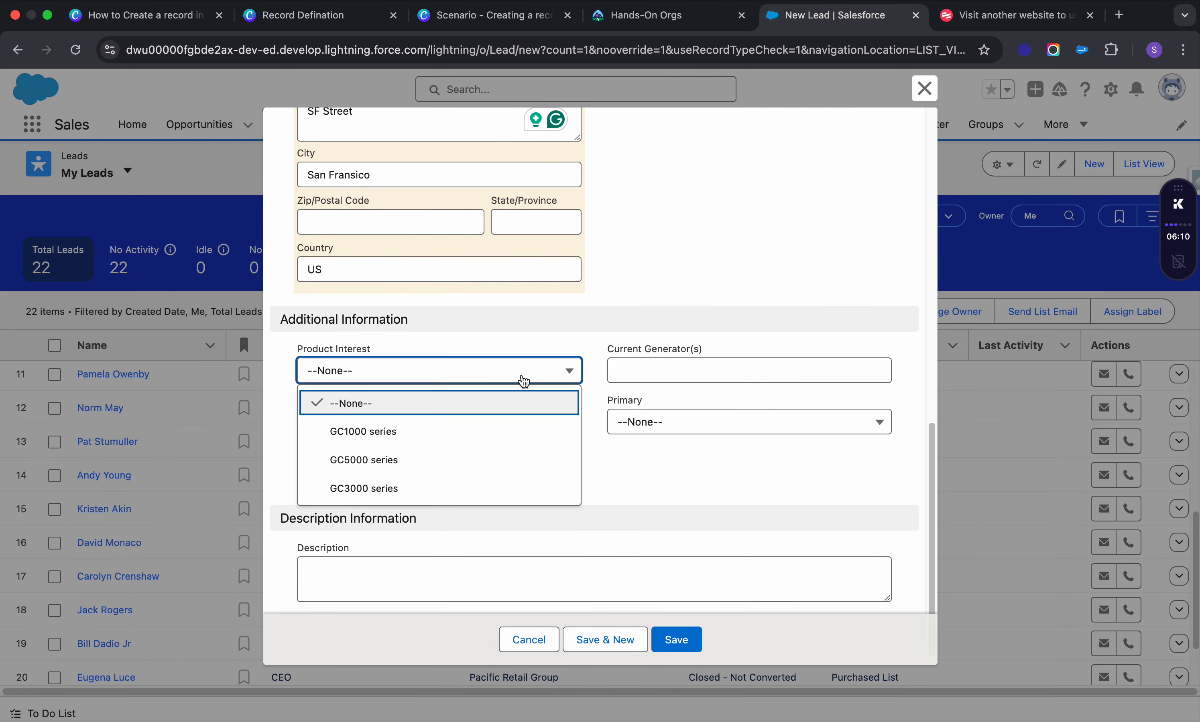
pyautogui.click(407, 439)
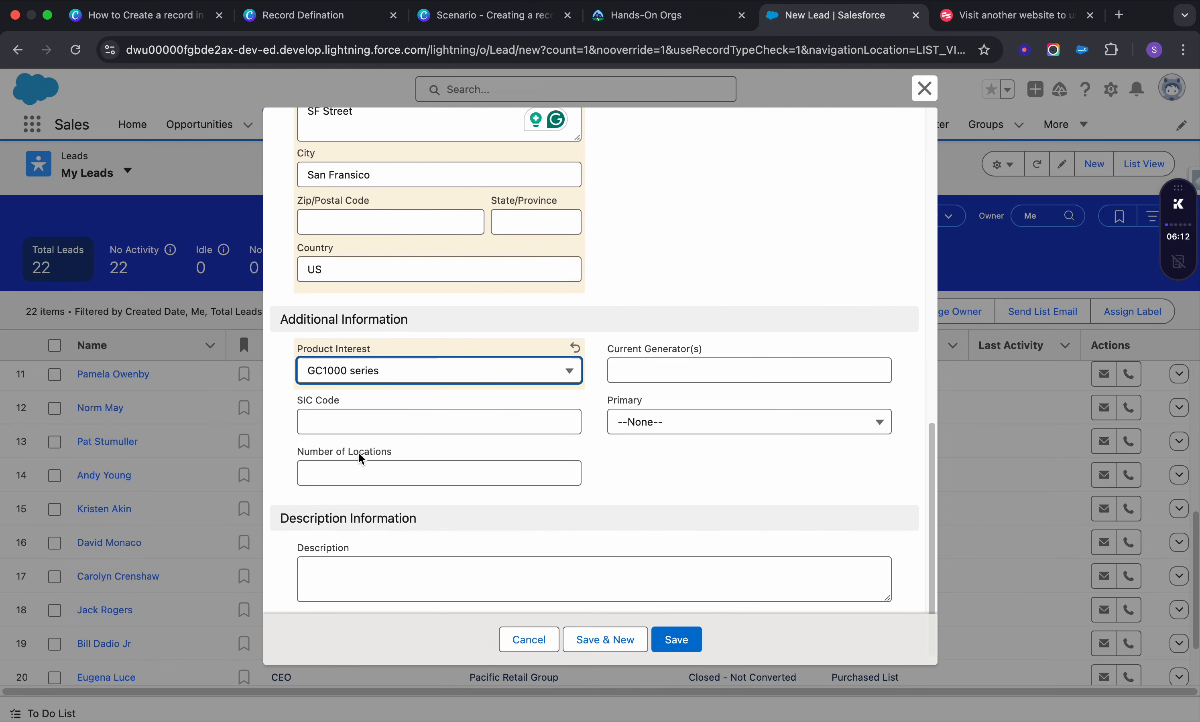
pyautogui.click(692, 425)
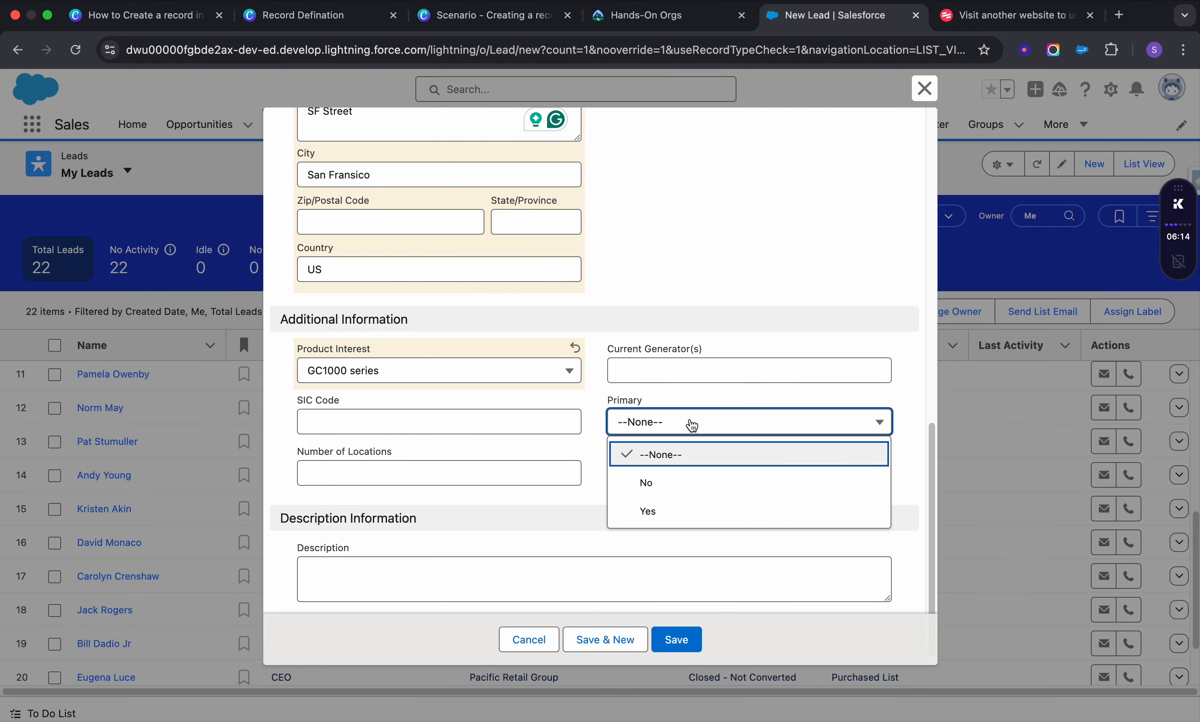
pyautogui.click(675, 484)
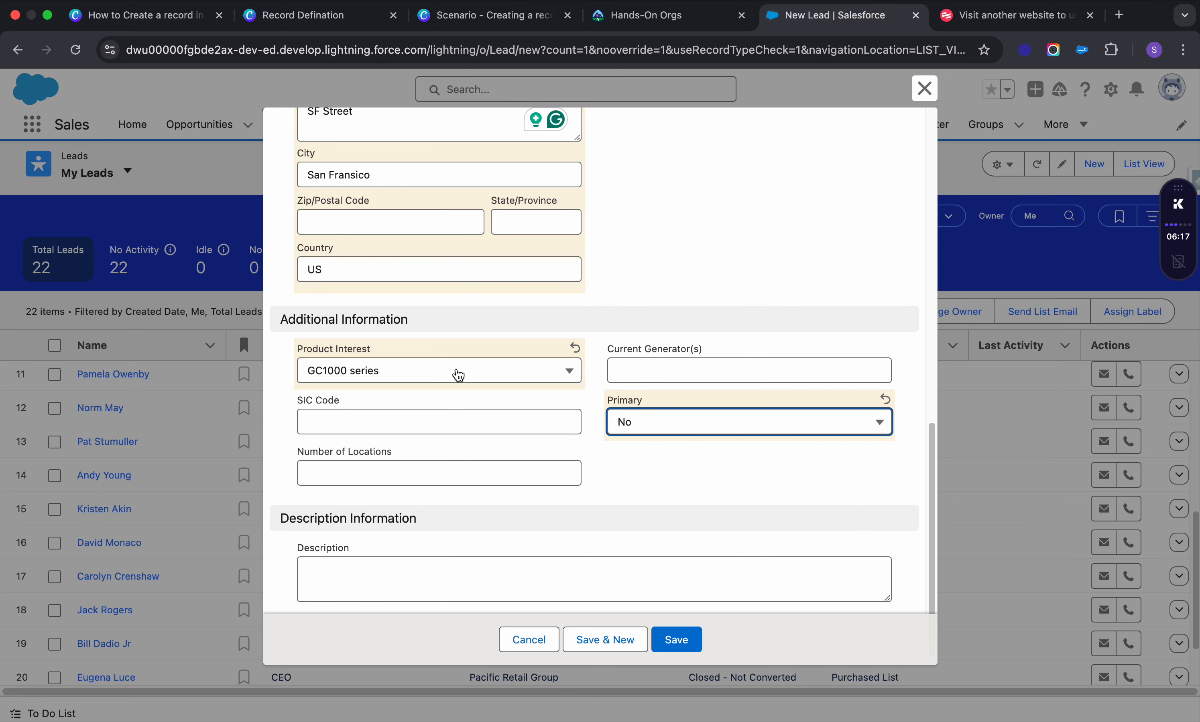
# Set the lead's number of locations to 5, current generators to 5 and SIC code to 555.
pyautogui.scroll(-1, 493, 428)
pyautogui.click(429, 459)
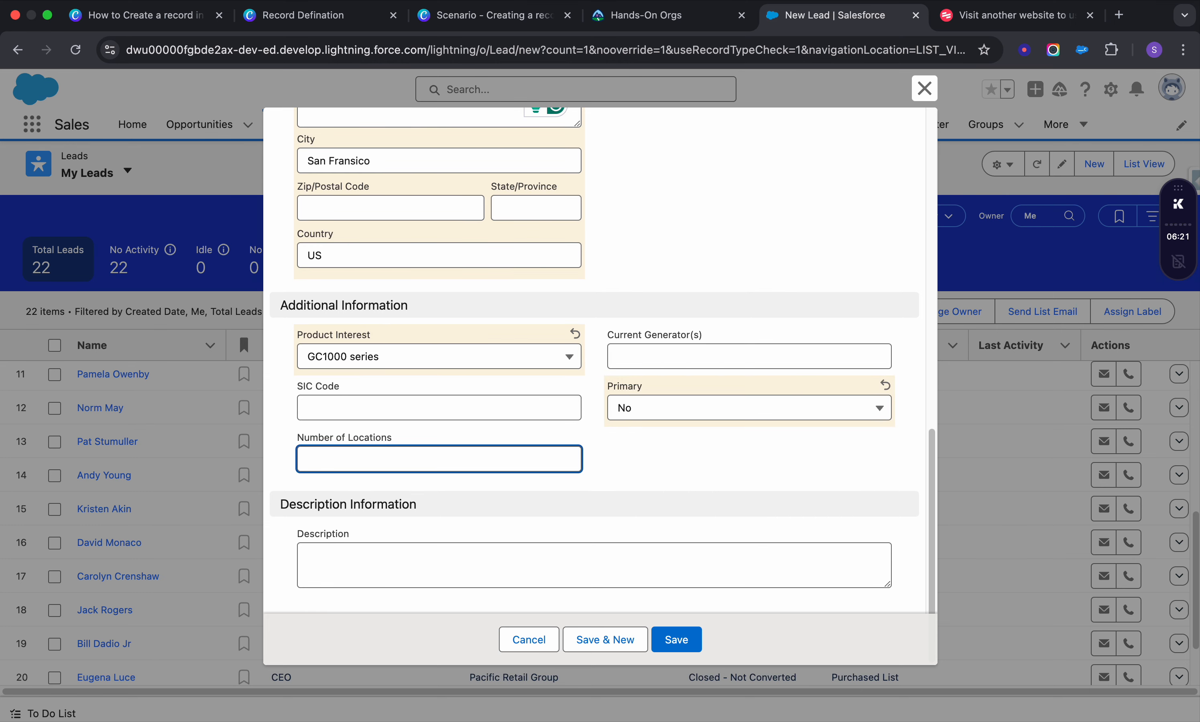
pyautogui.write('5')
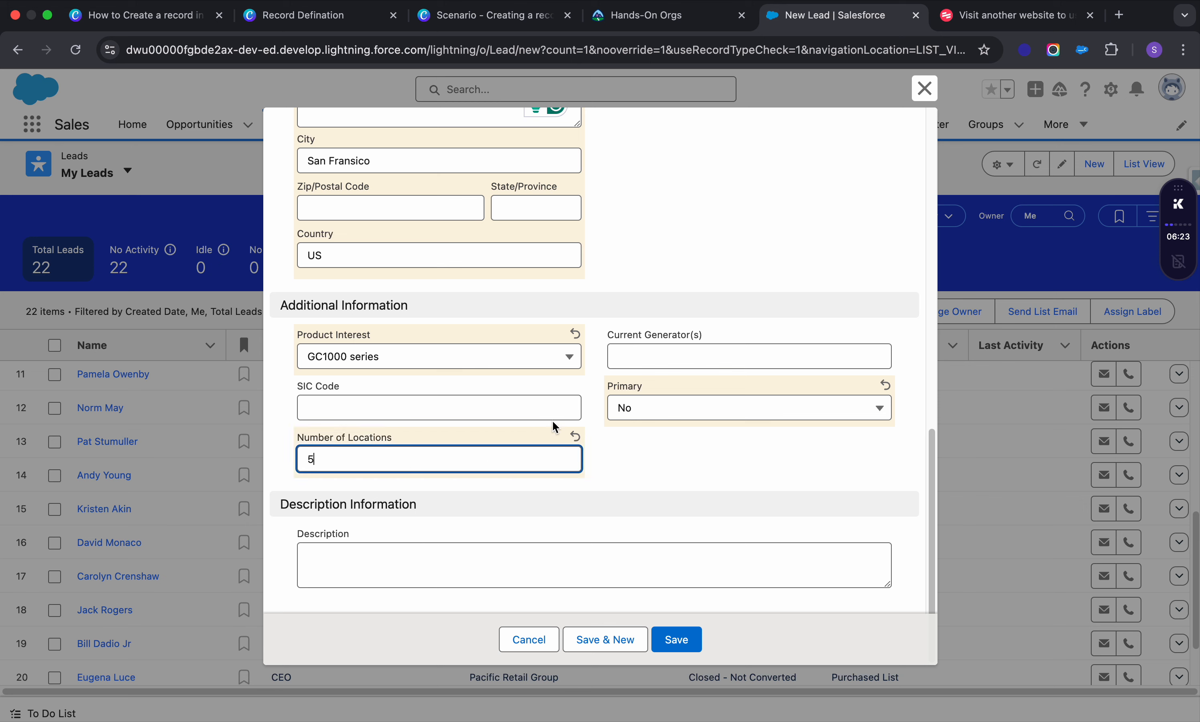
pyautogui.click(648, 360)
pyautogui.write('5')
pyautogui.click(387, 404)
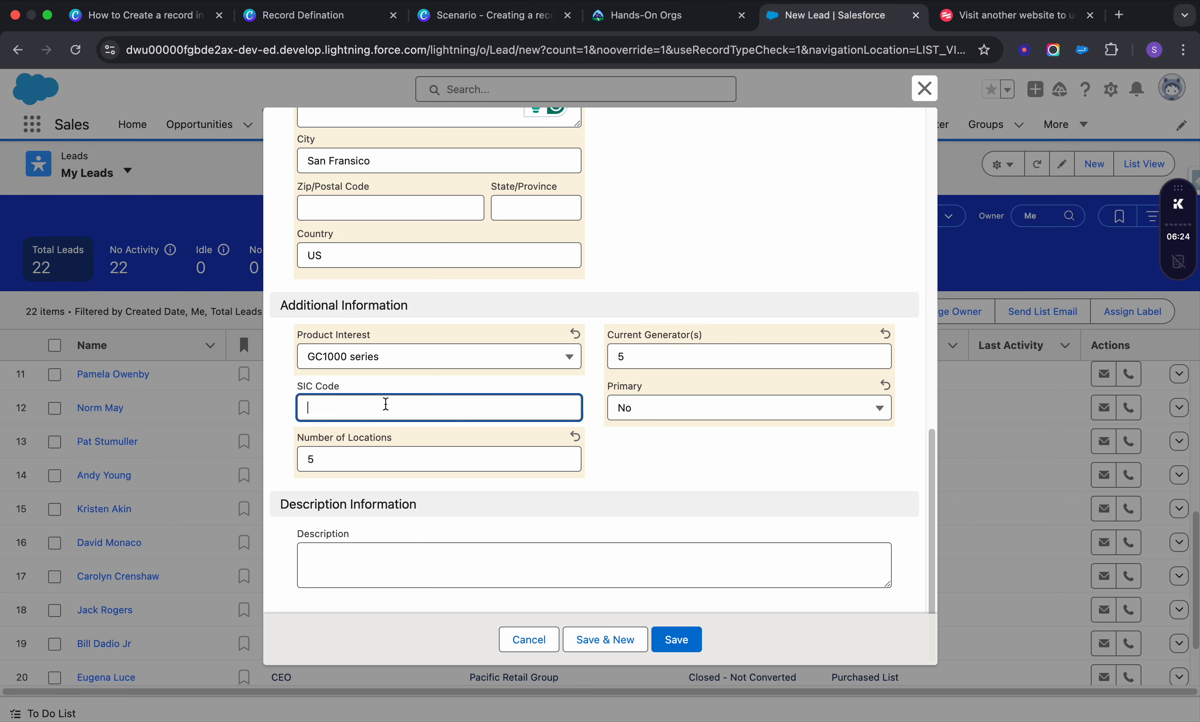
pyautogui.write('555')
# Enter the description "This is a test lead" and save the new lead.
pyautogui.click(471, 578)
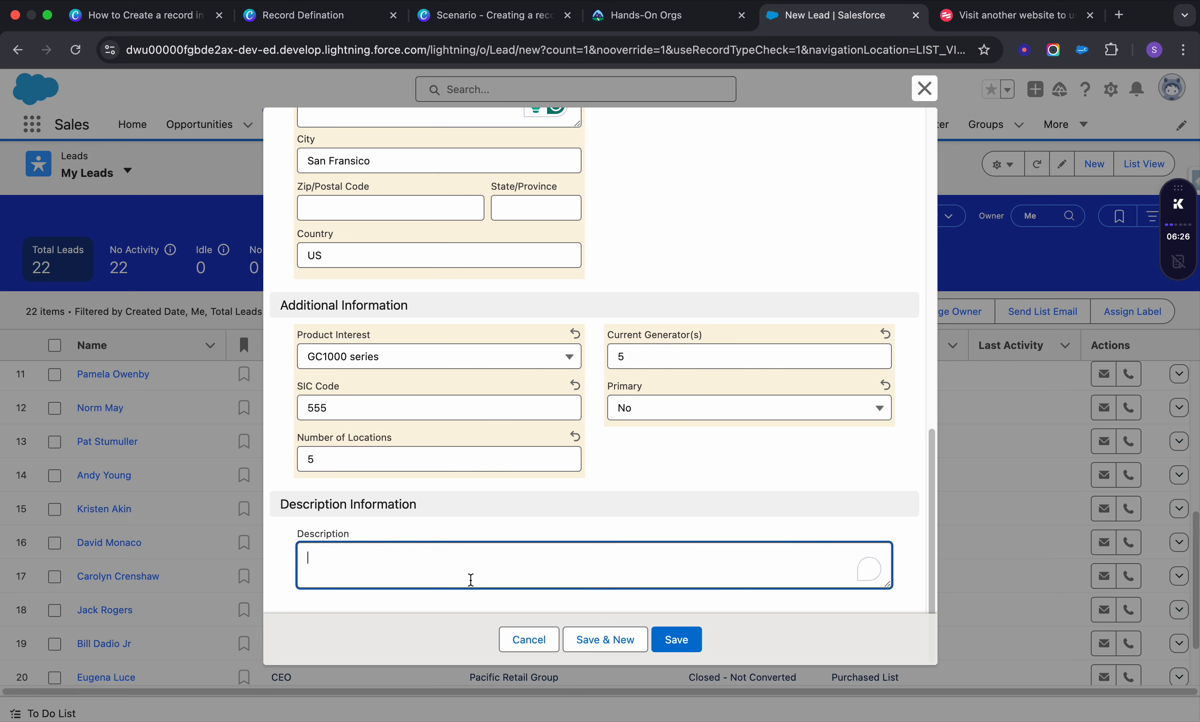
pyautogui.write('This is a test le')
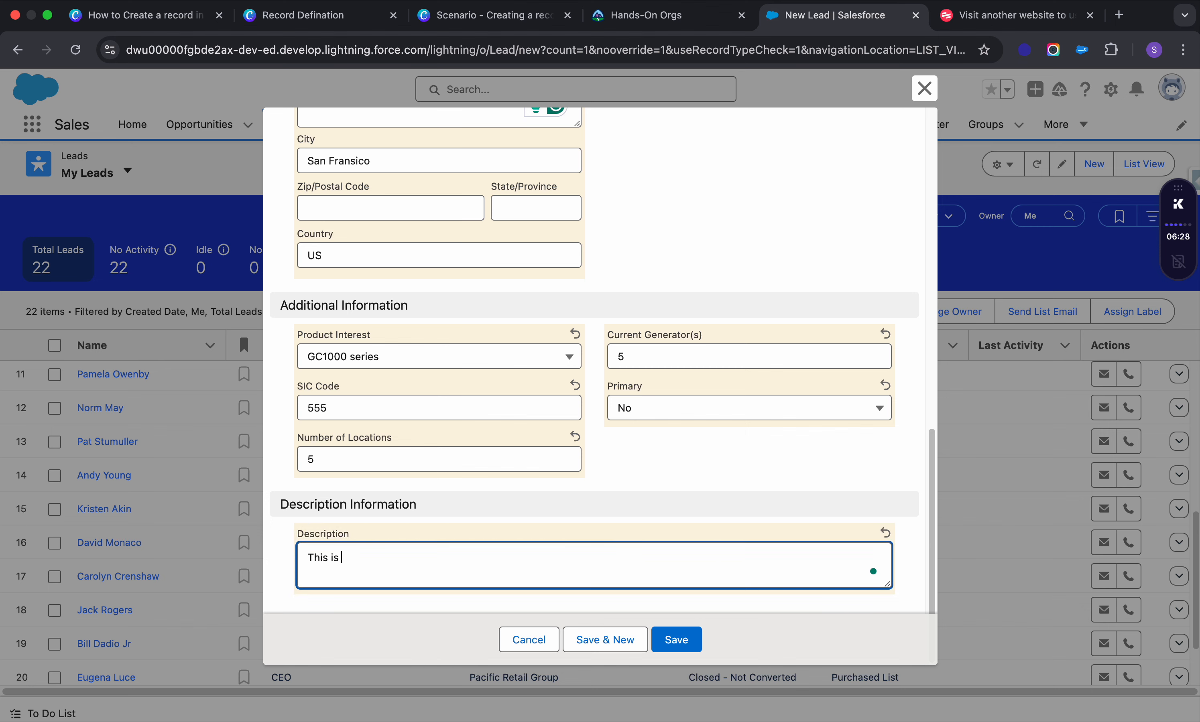
pyautogui.write('ad')
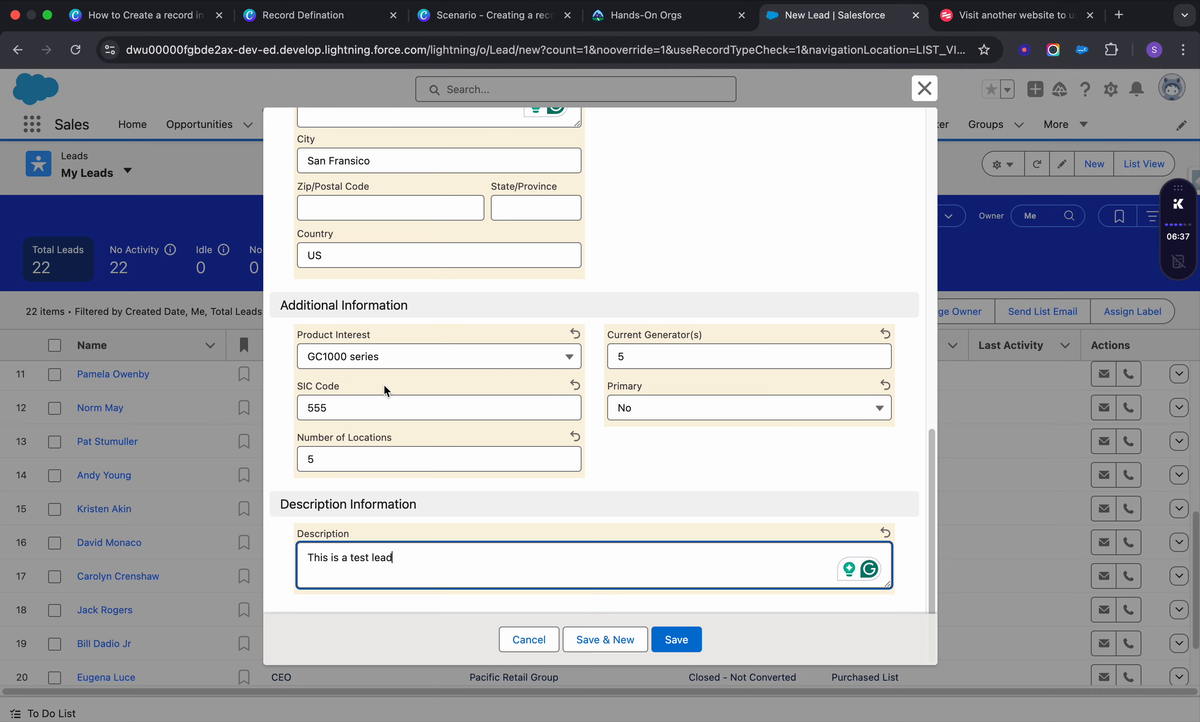
pyautogui.click(683, 642)
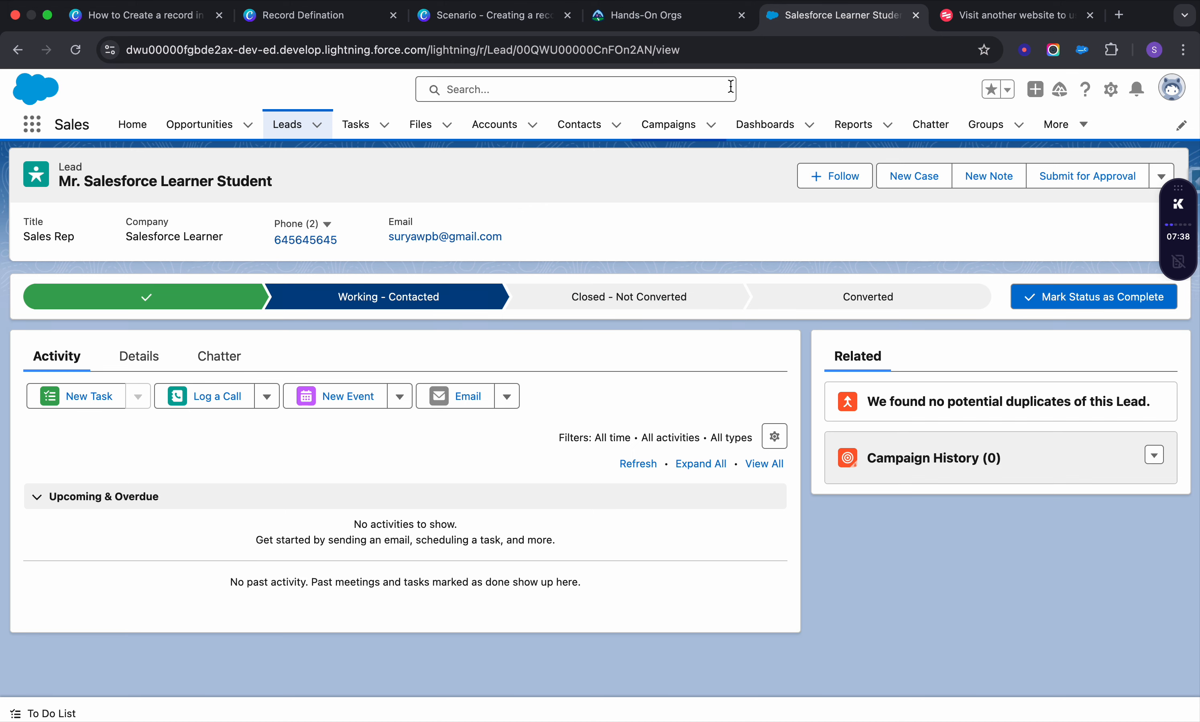
# Open the Scribe extension and complete the capture of the lead creation process.
pyautogui.click(1025, 49)
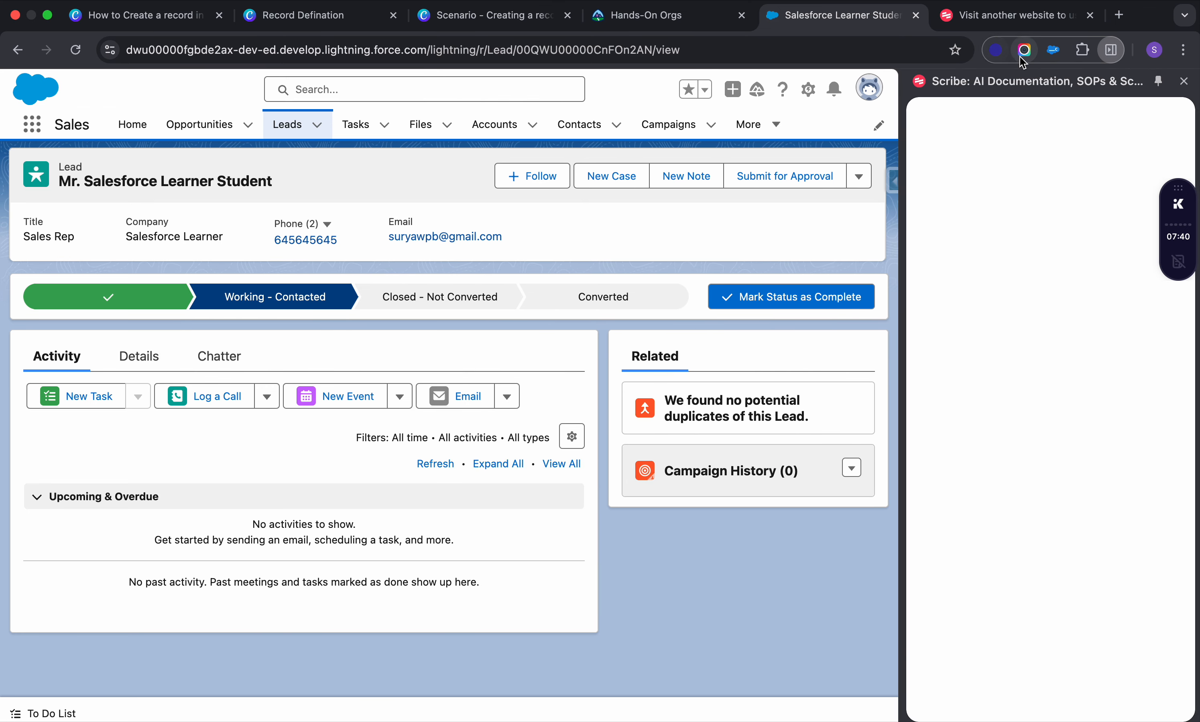
pyautogui.click(1066, 693)
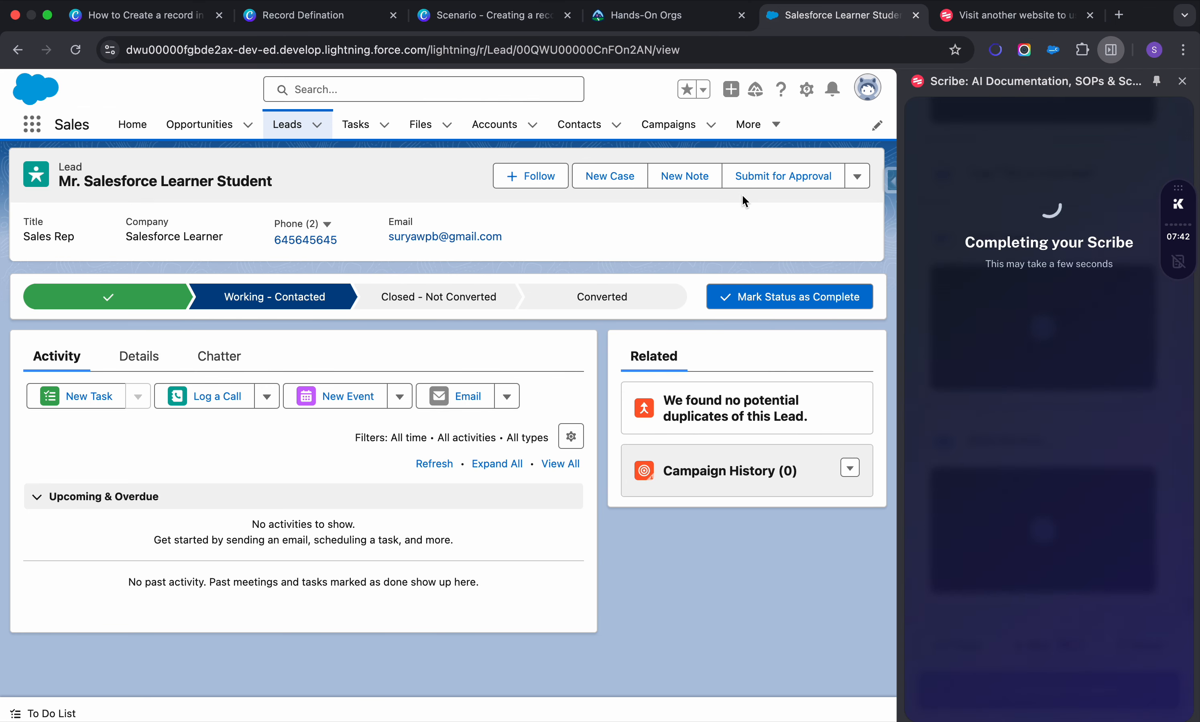